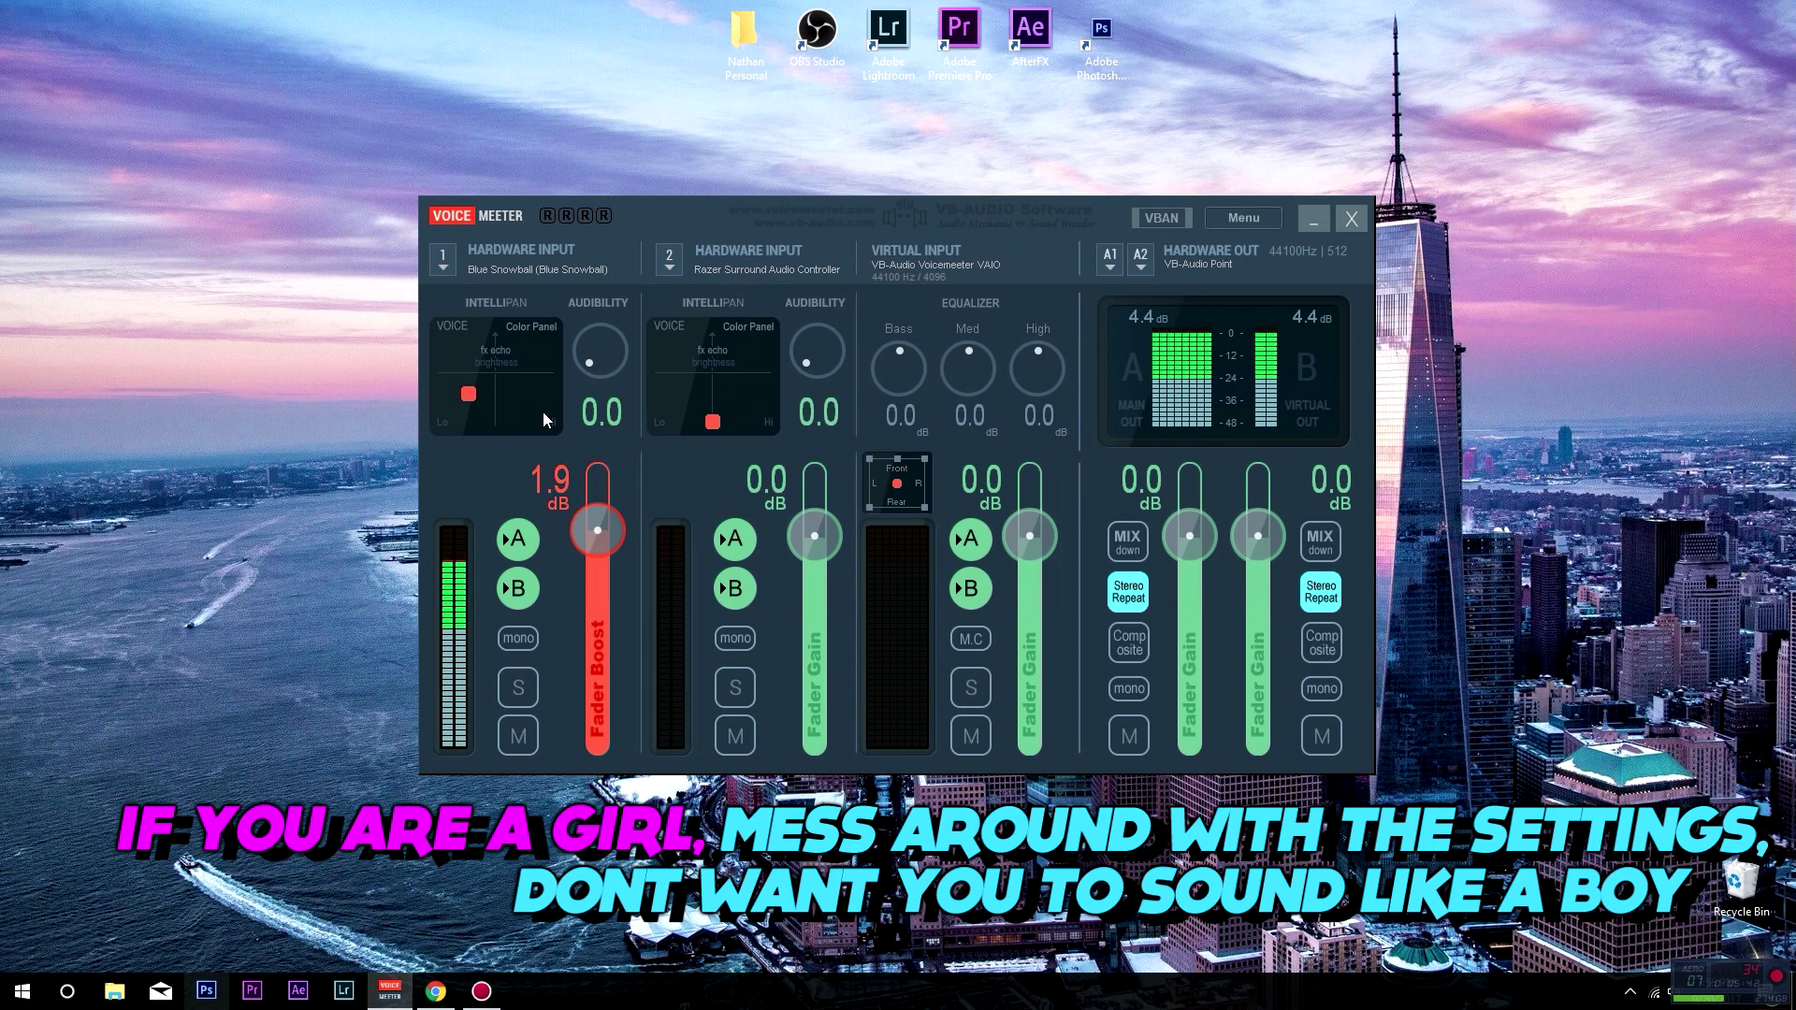
Try the Blue Snowball input's Intellipan voice marker at the panel's extremes, and settle it low and slightly left of centre
drag(473, 400, 552, 423)
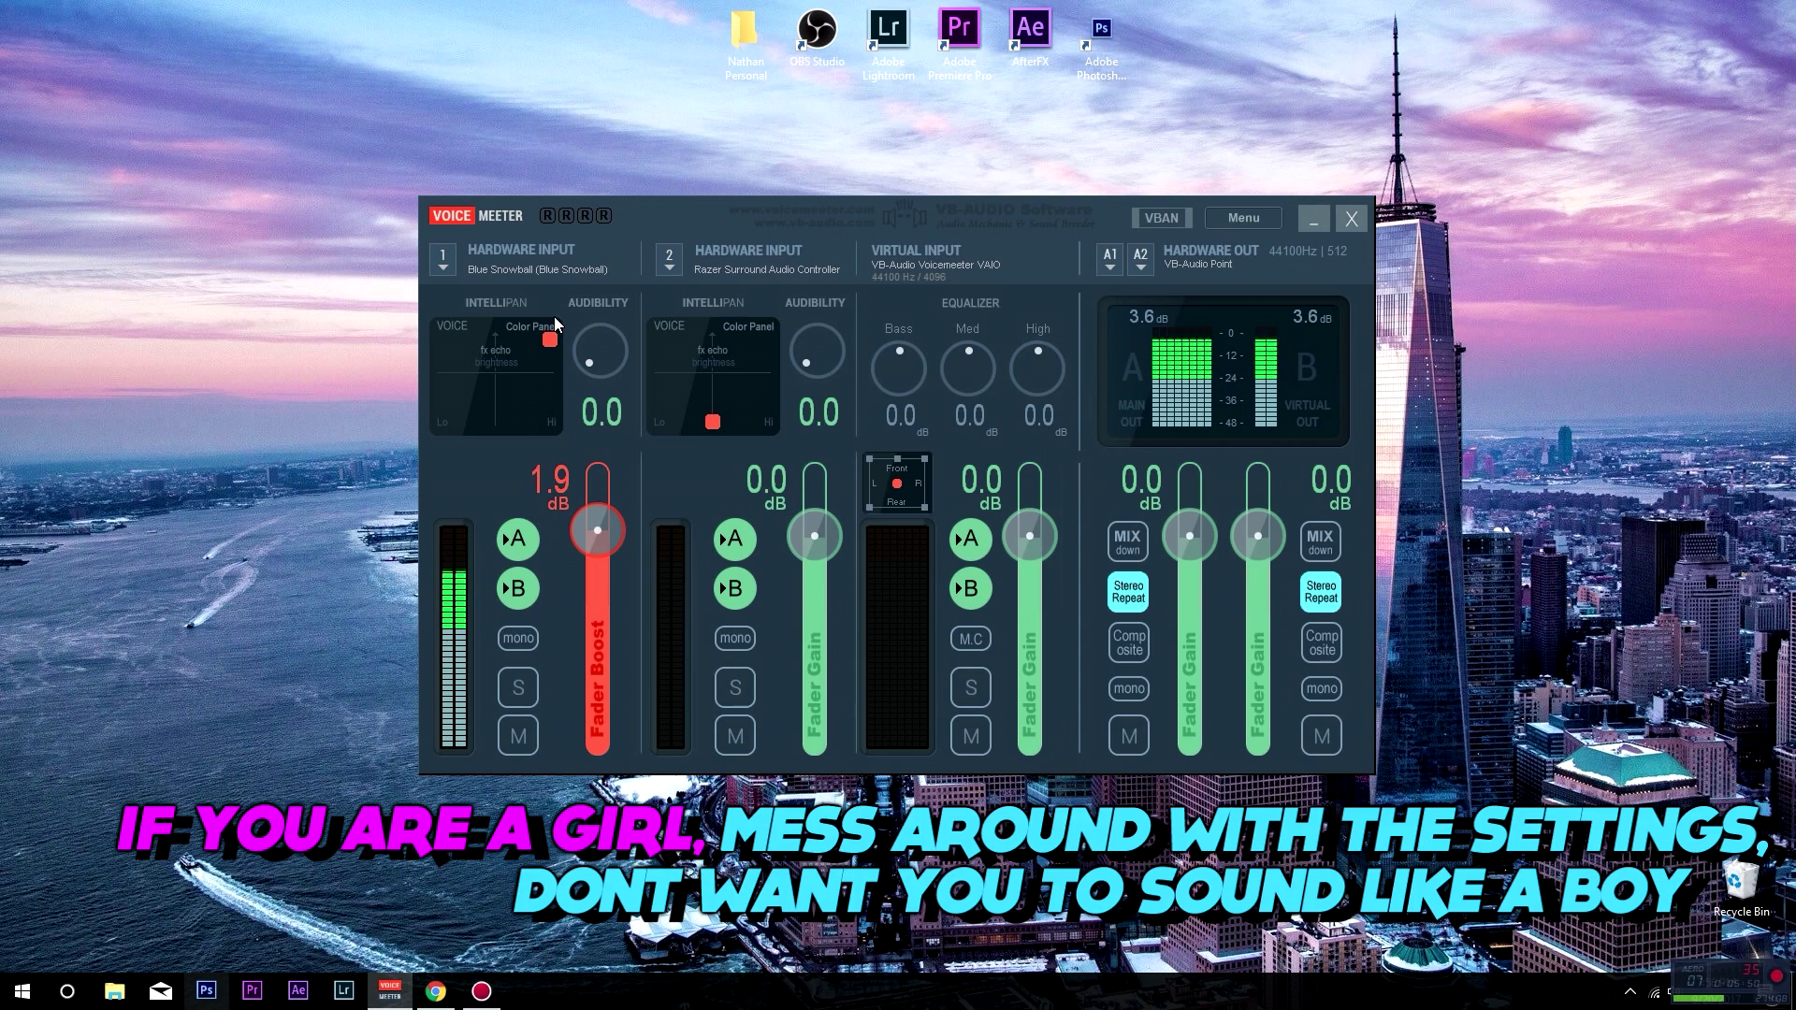
drag(555, 325, 435, 342)
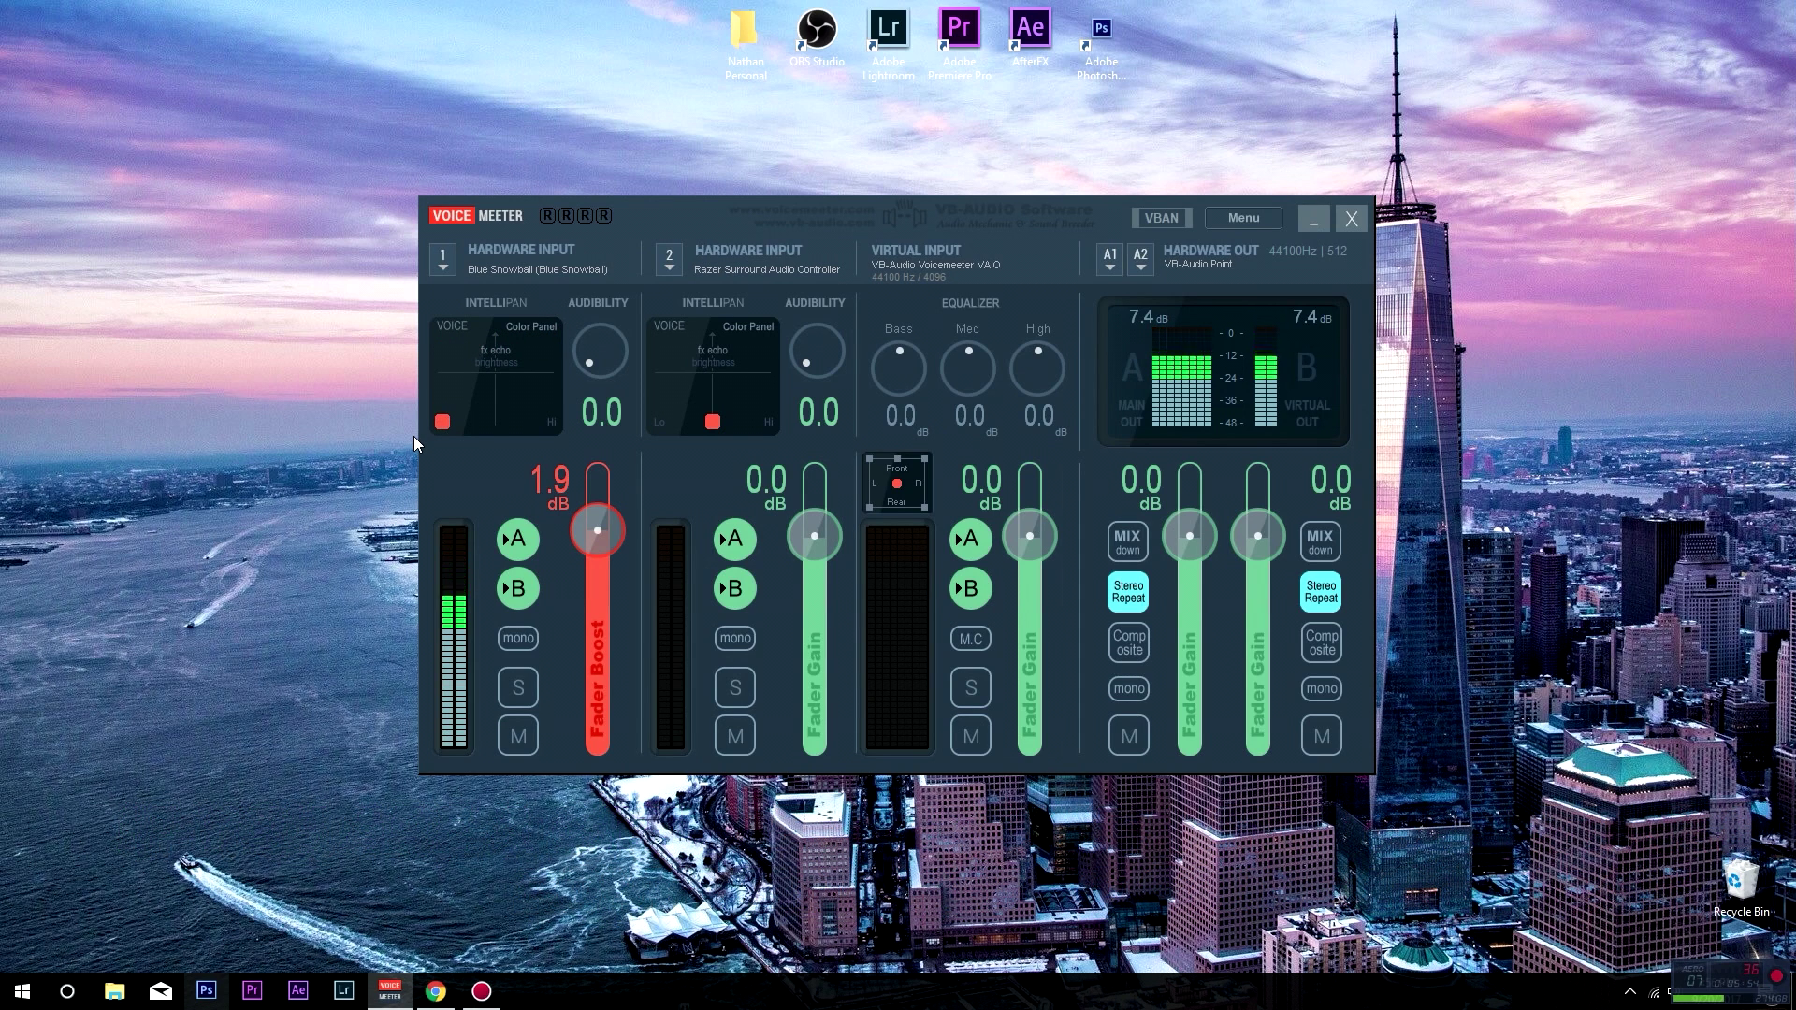
mouse_move(456, 410)
mouse_down()
mouse_move(489, 387)
mouse_move(479, 399)
mouse_up()
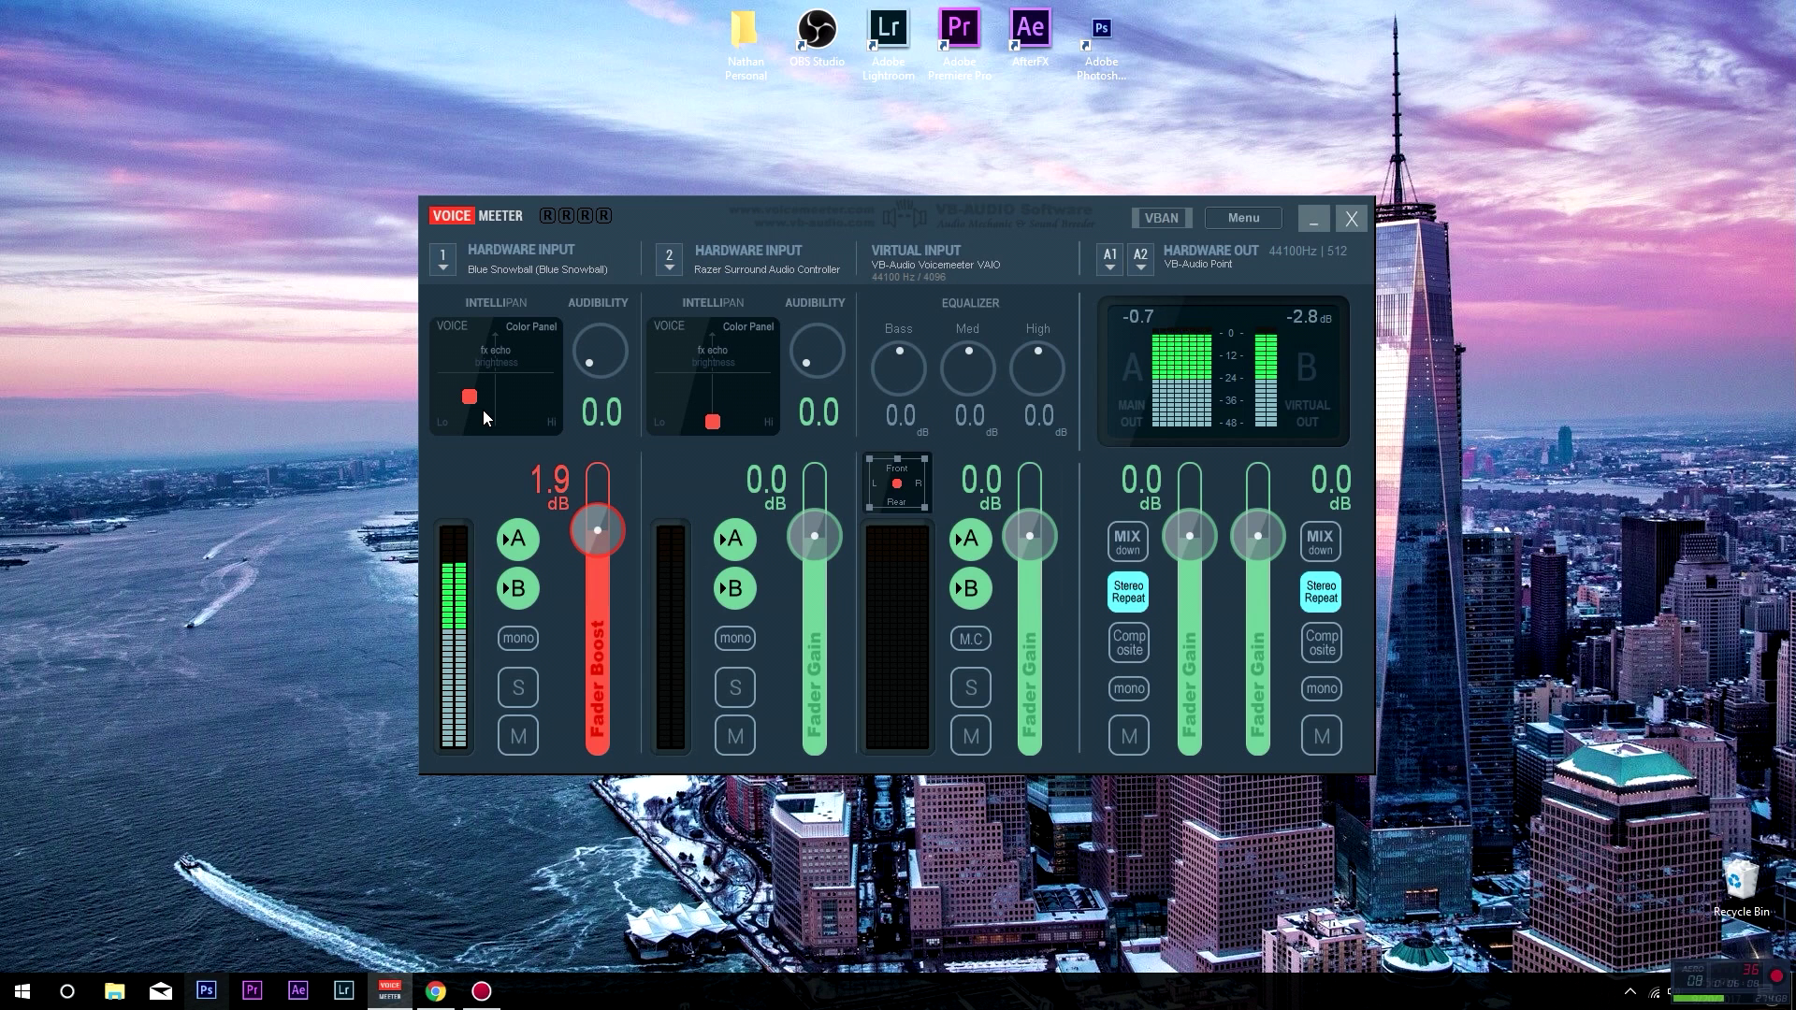
Find and launch Audacity
click(23, 989)
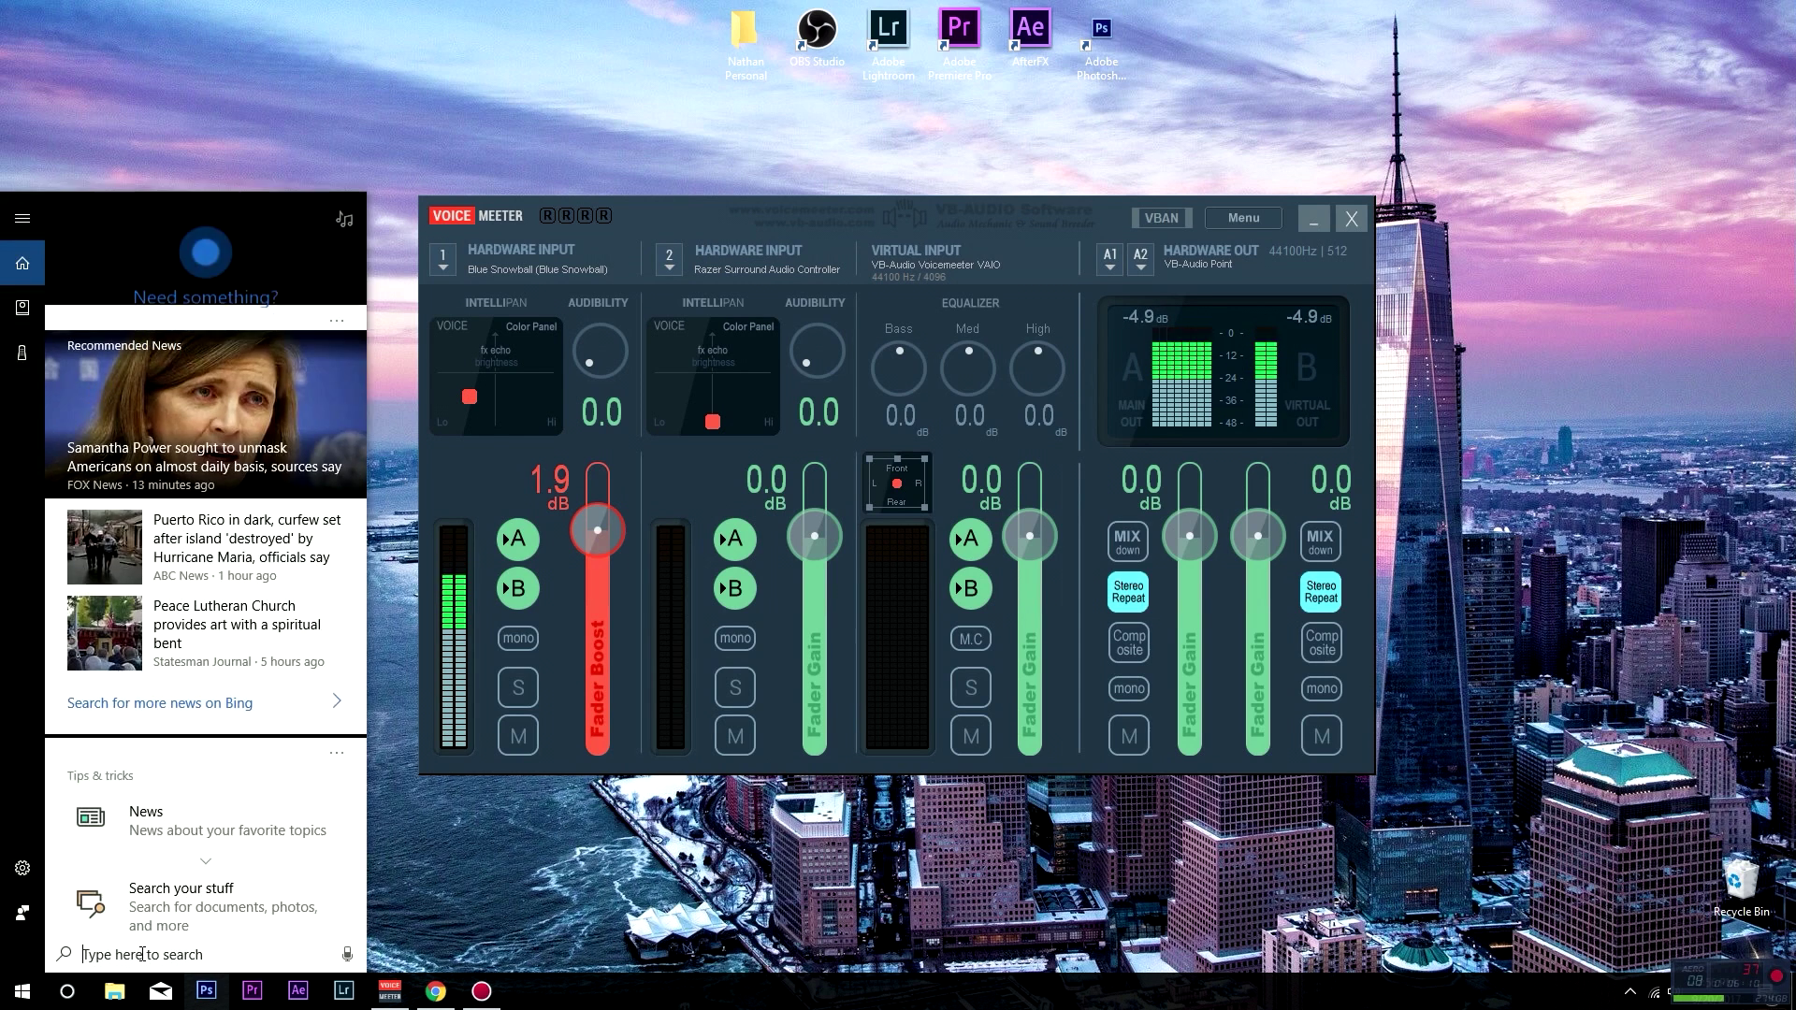
text(aud)
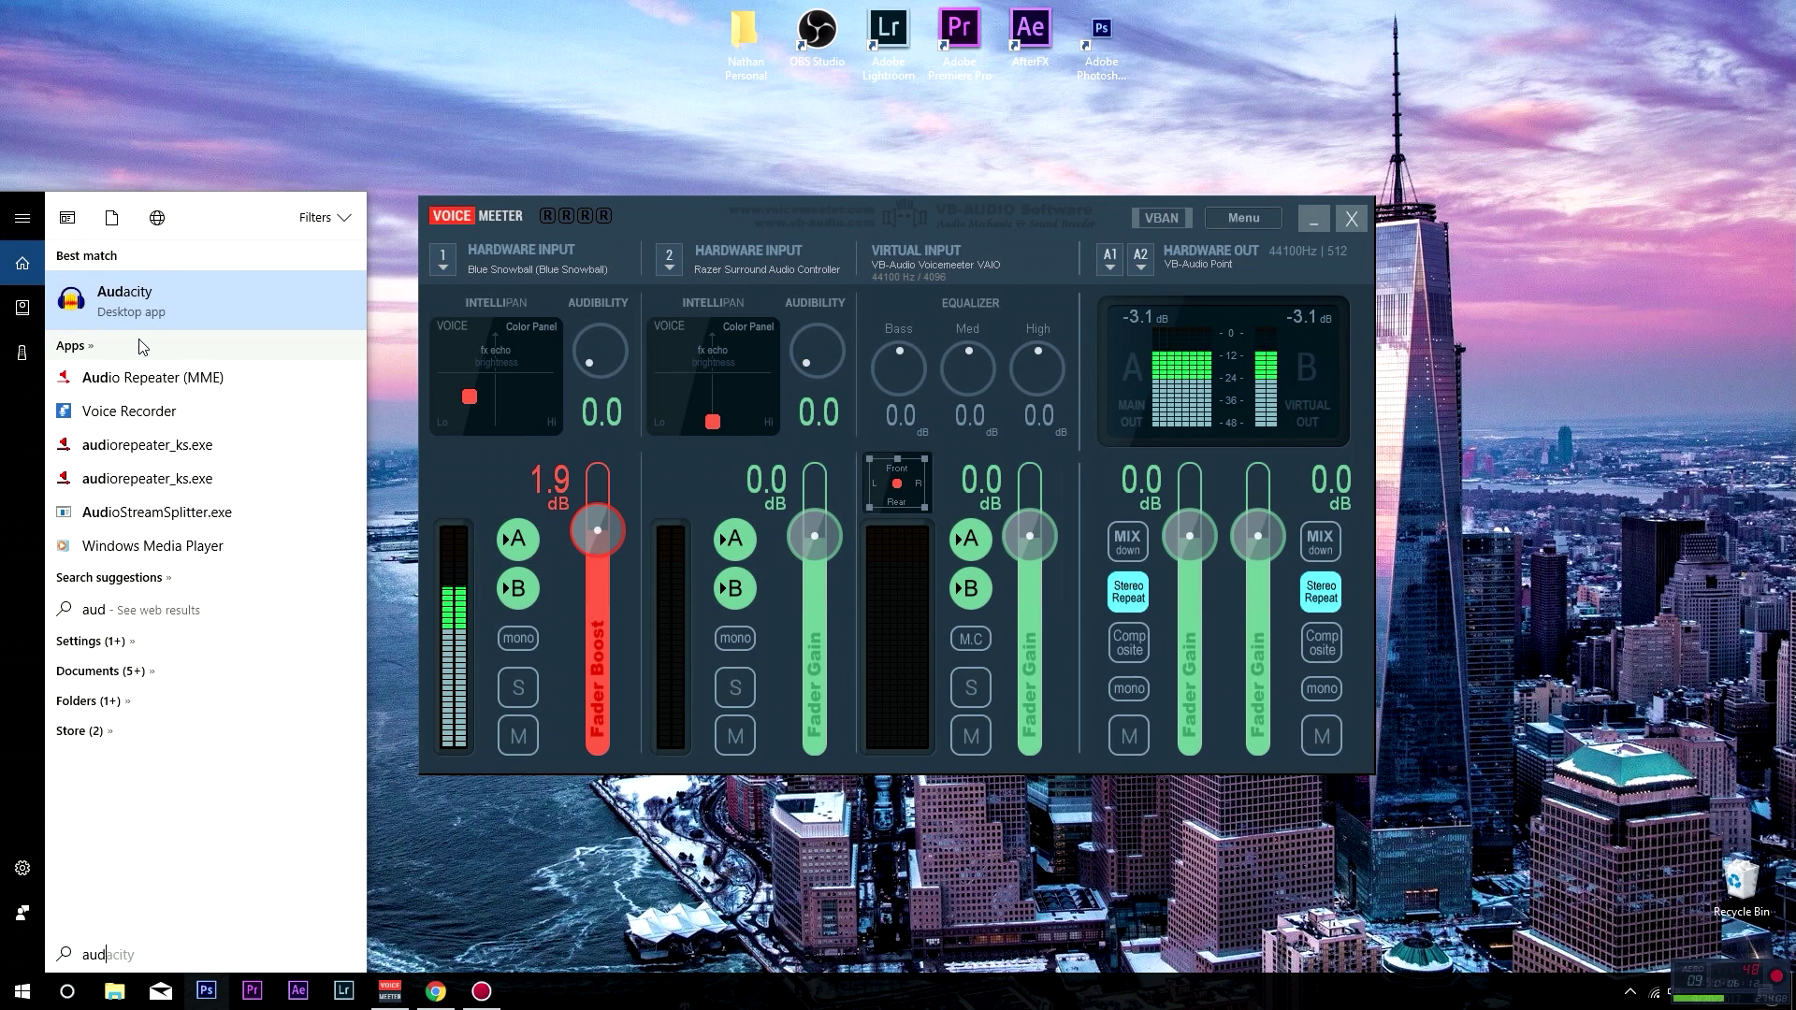
click(148, 316)
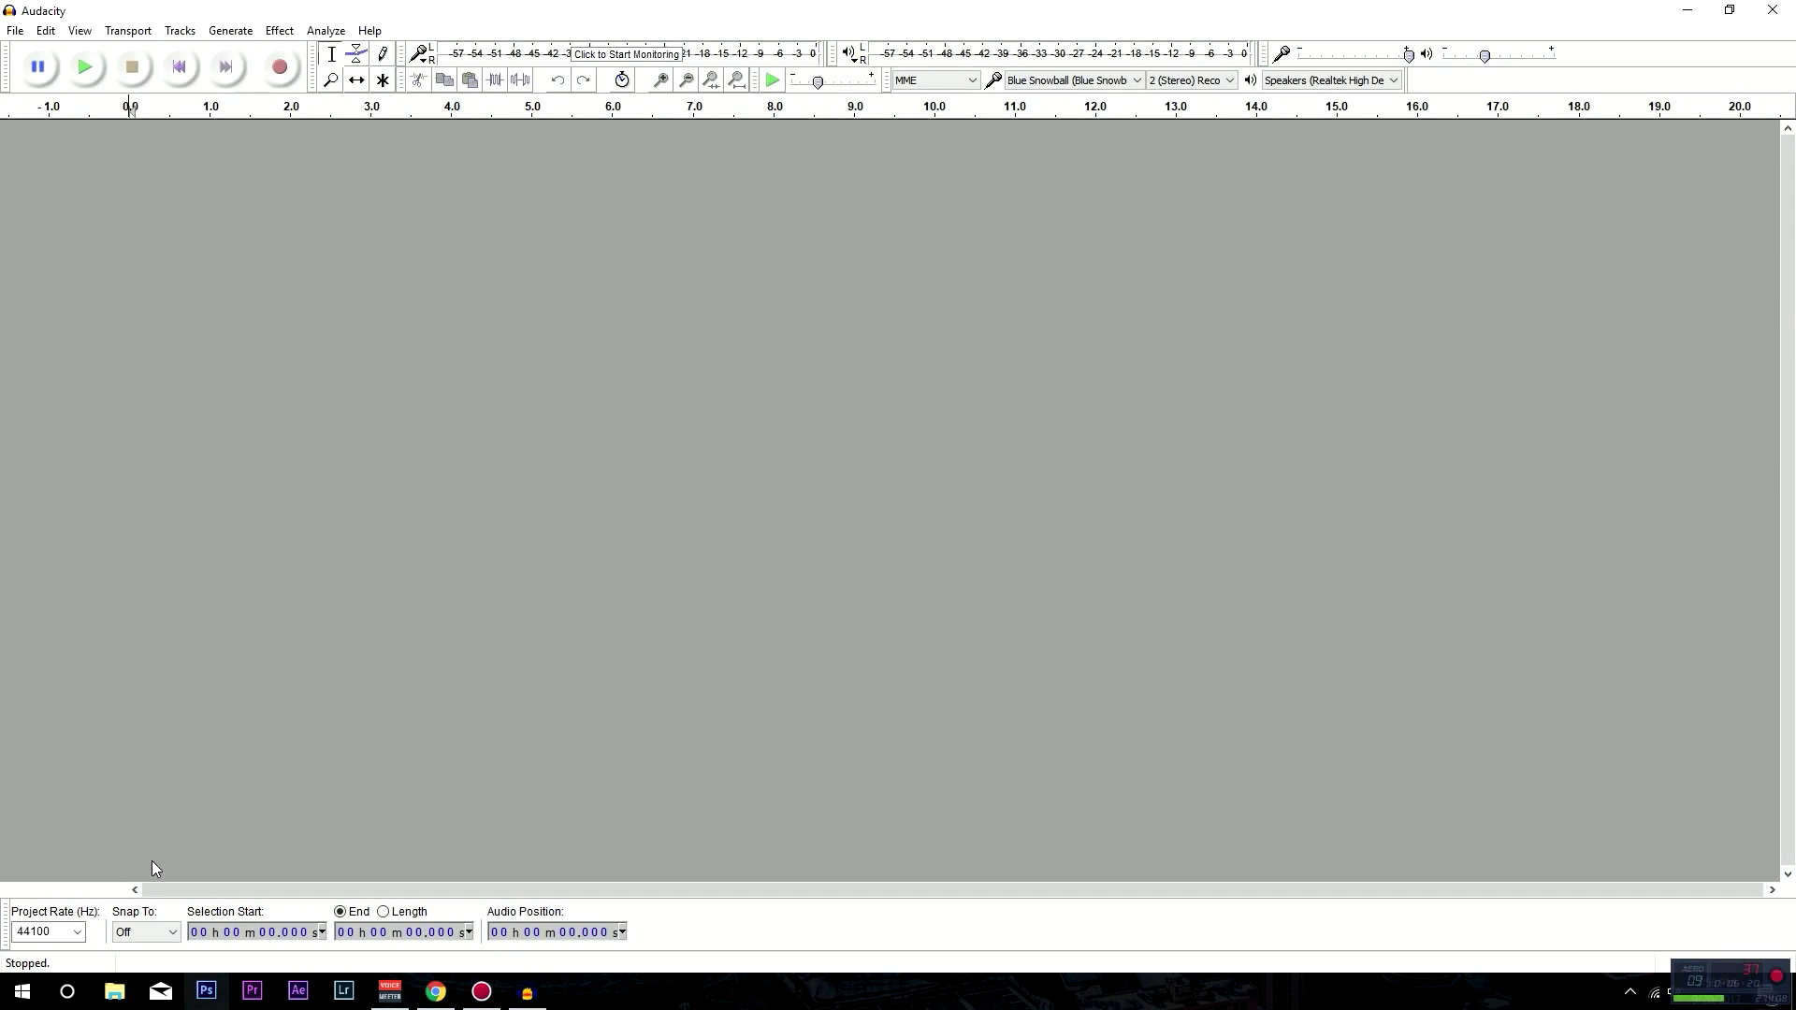
Switch to VoiceMeeter and review the available devices for hardware output A1 and hardware input 2 without changing them
click(389, 992)
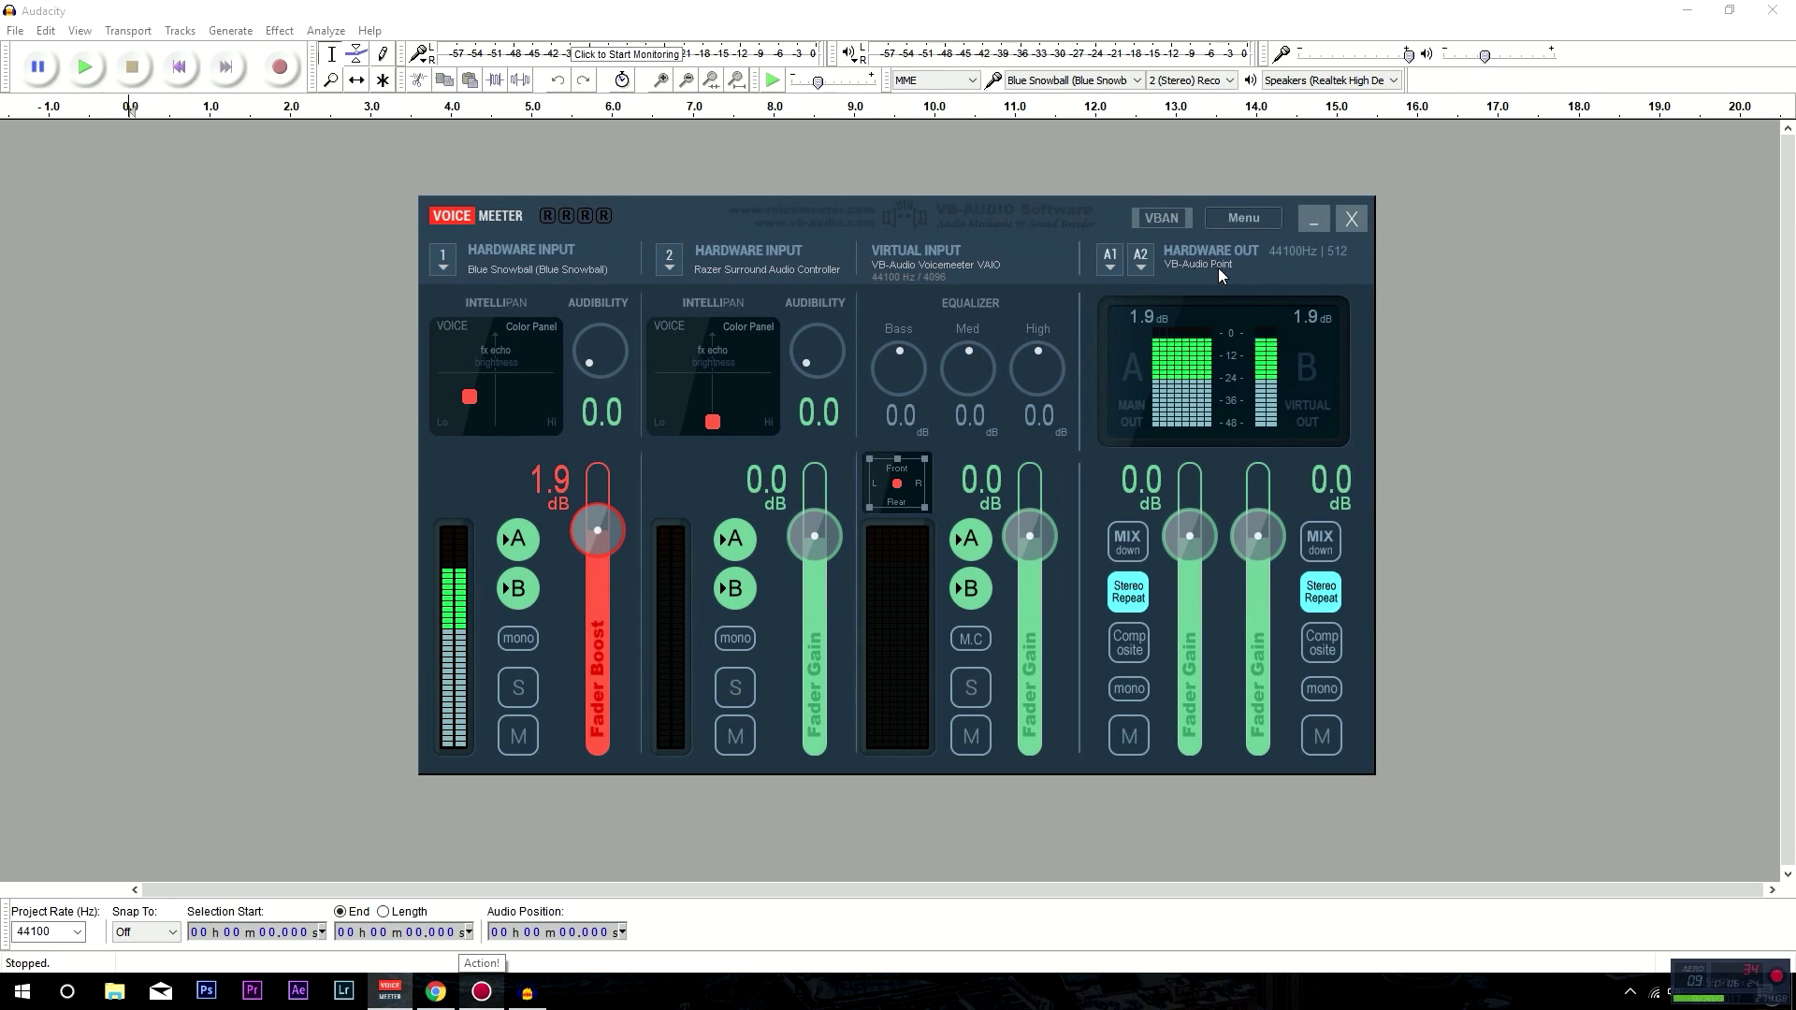
click(1108, 264)
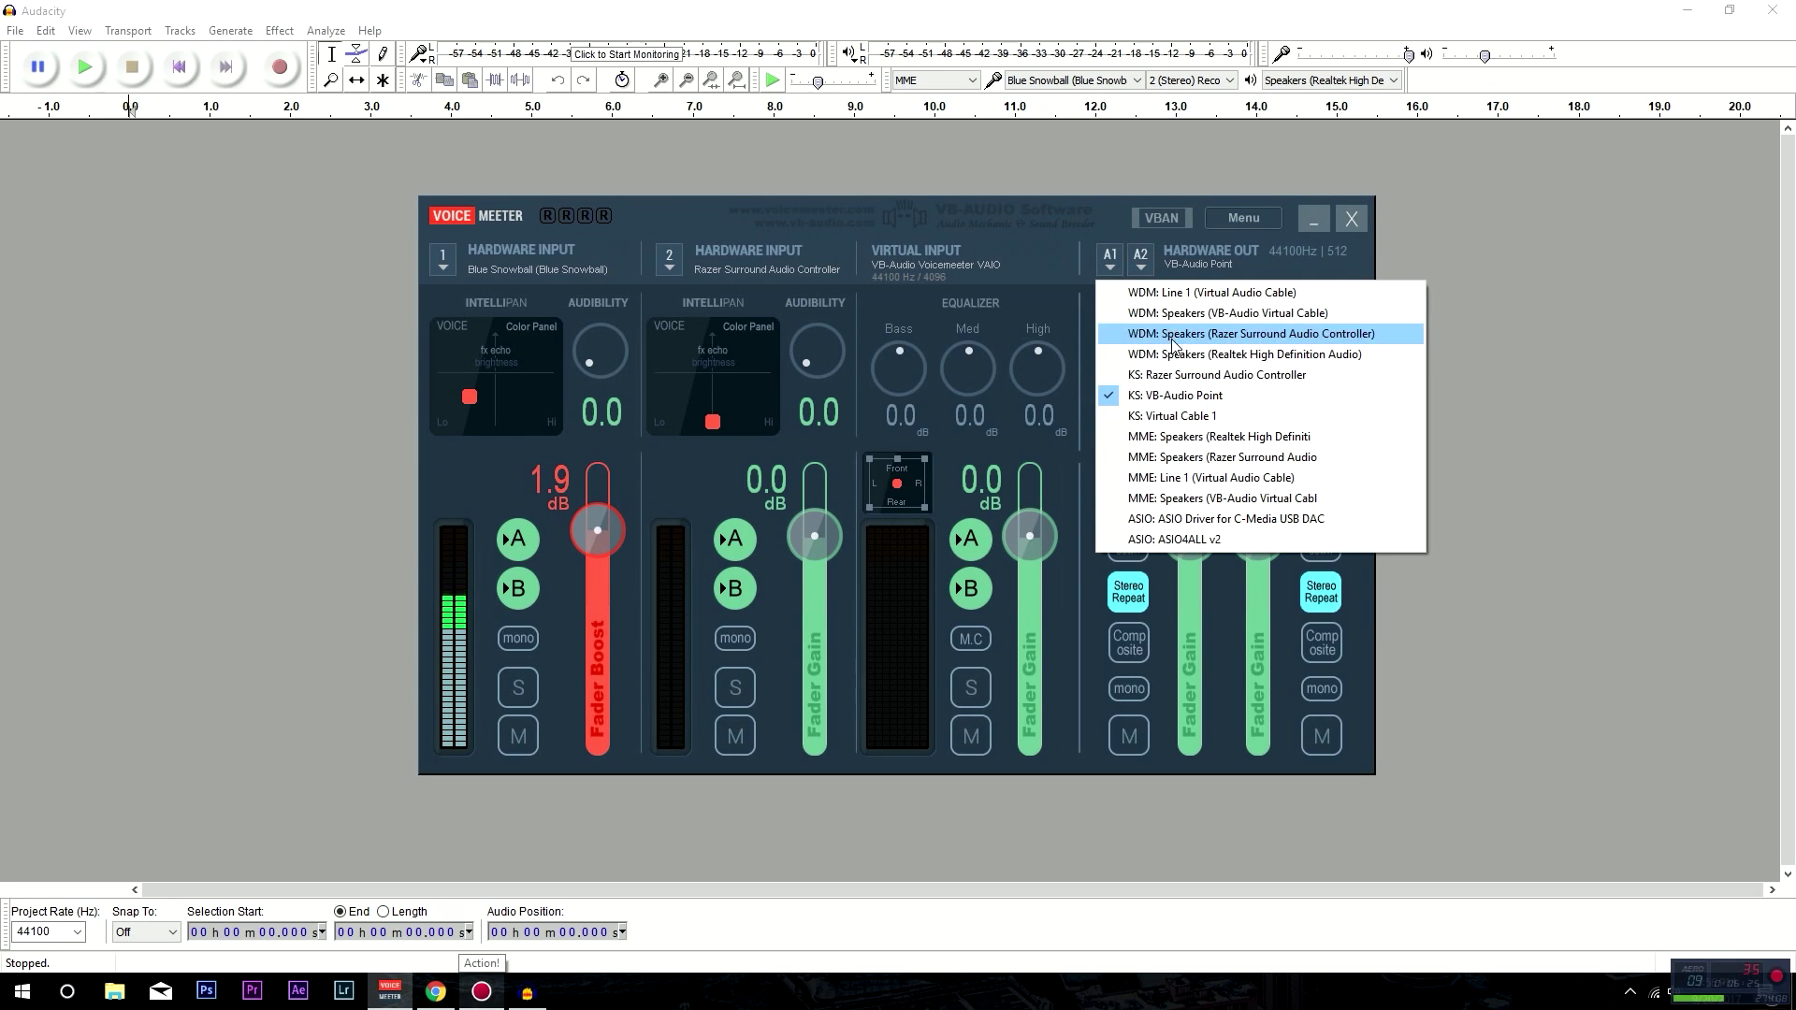
click(1043, 266)
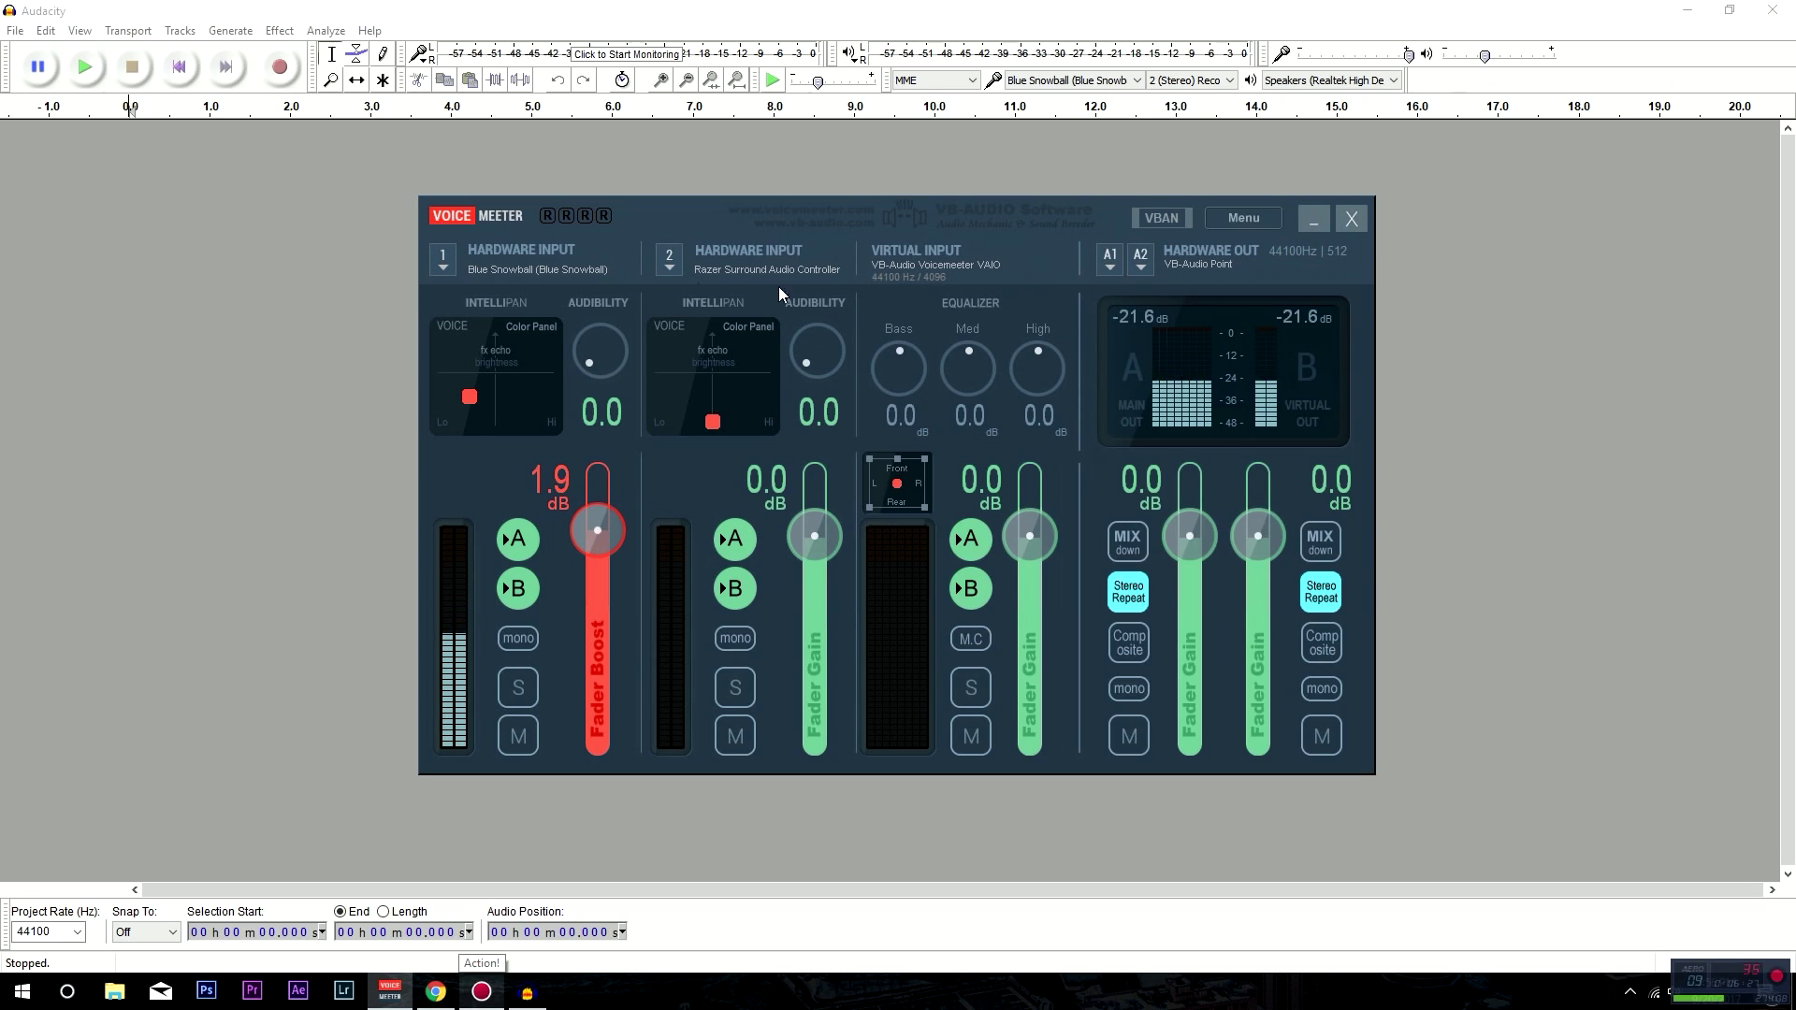
click(674, 266)
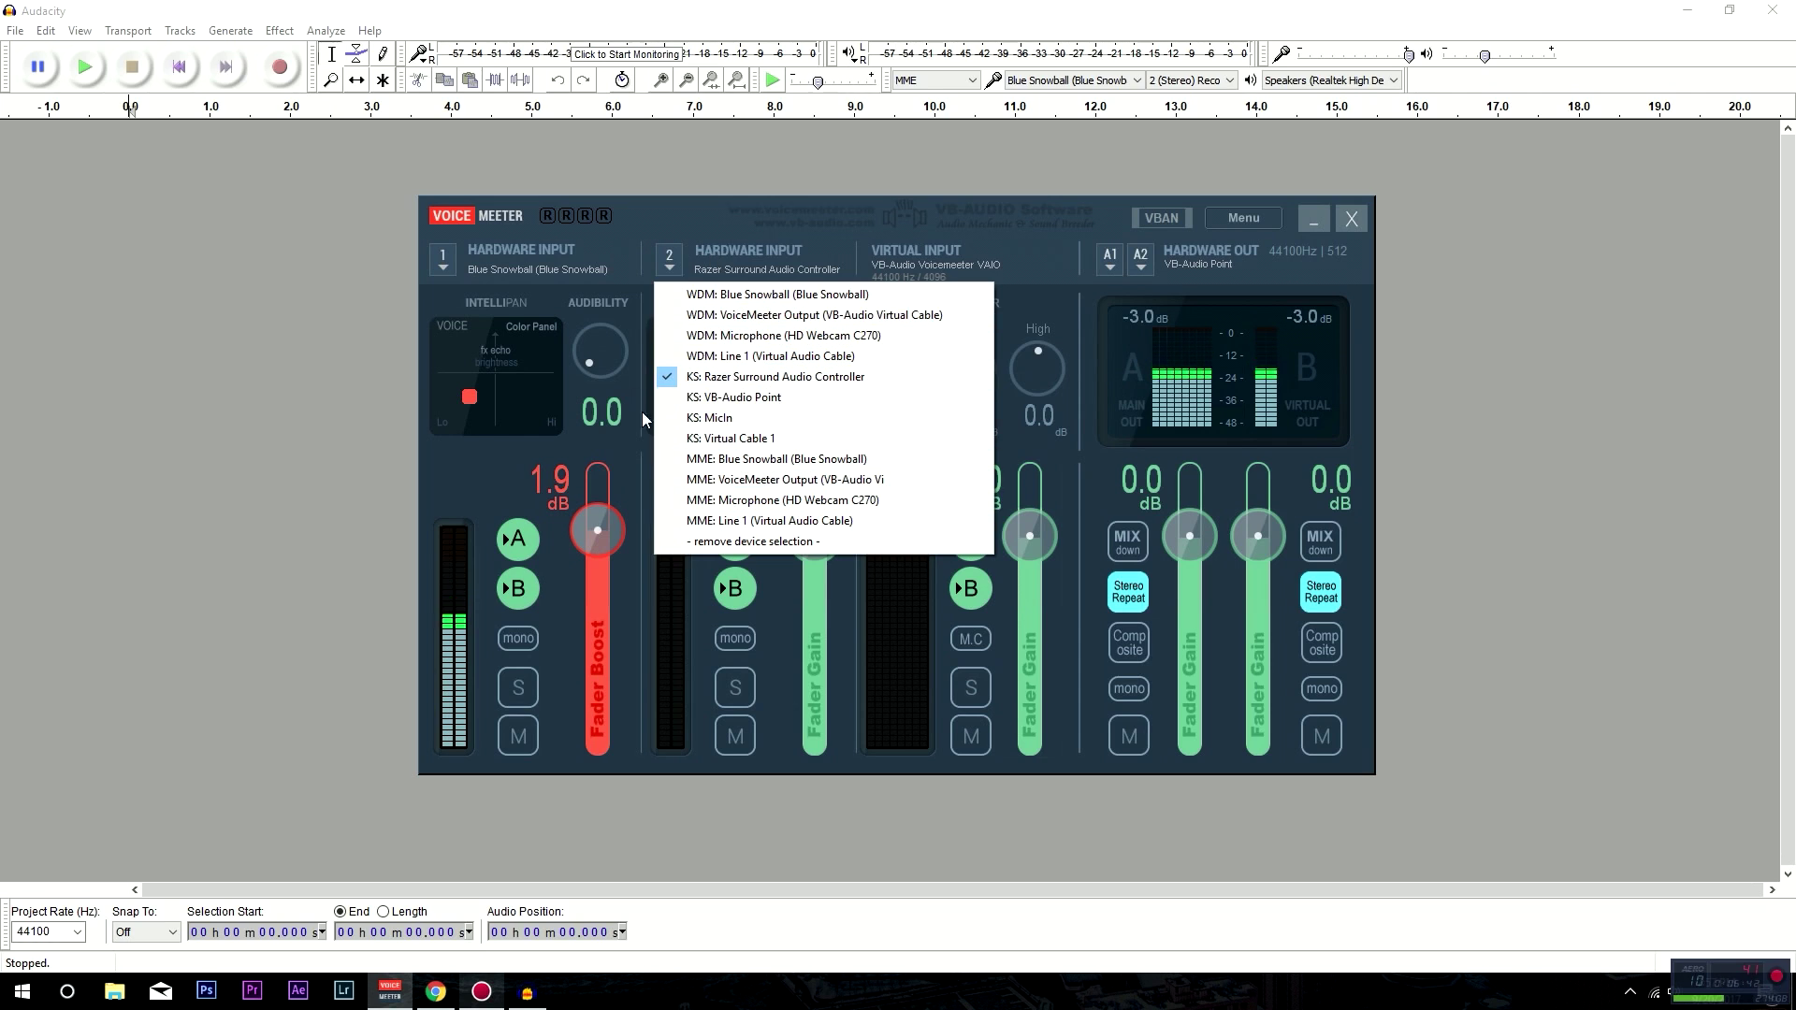
click(634, 236)
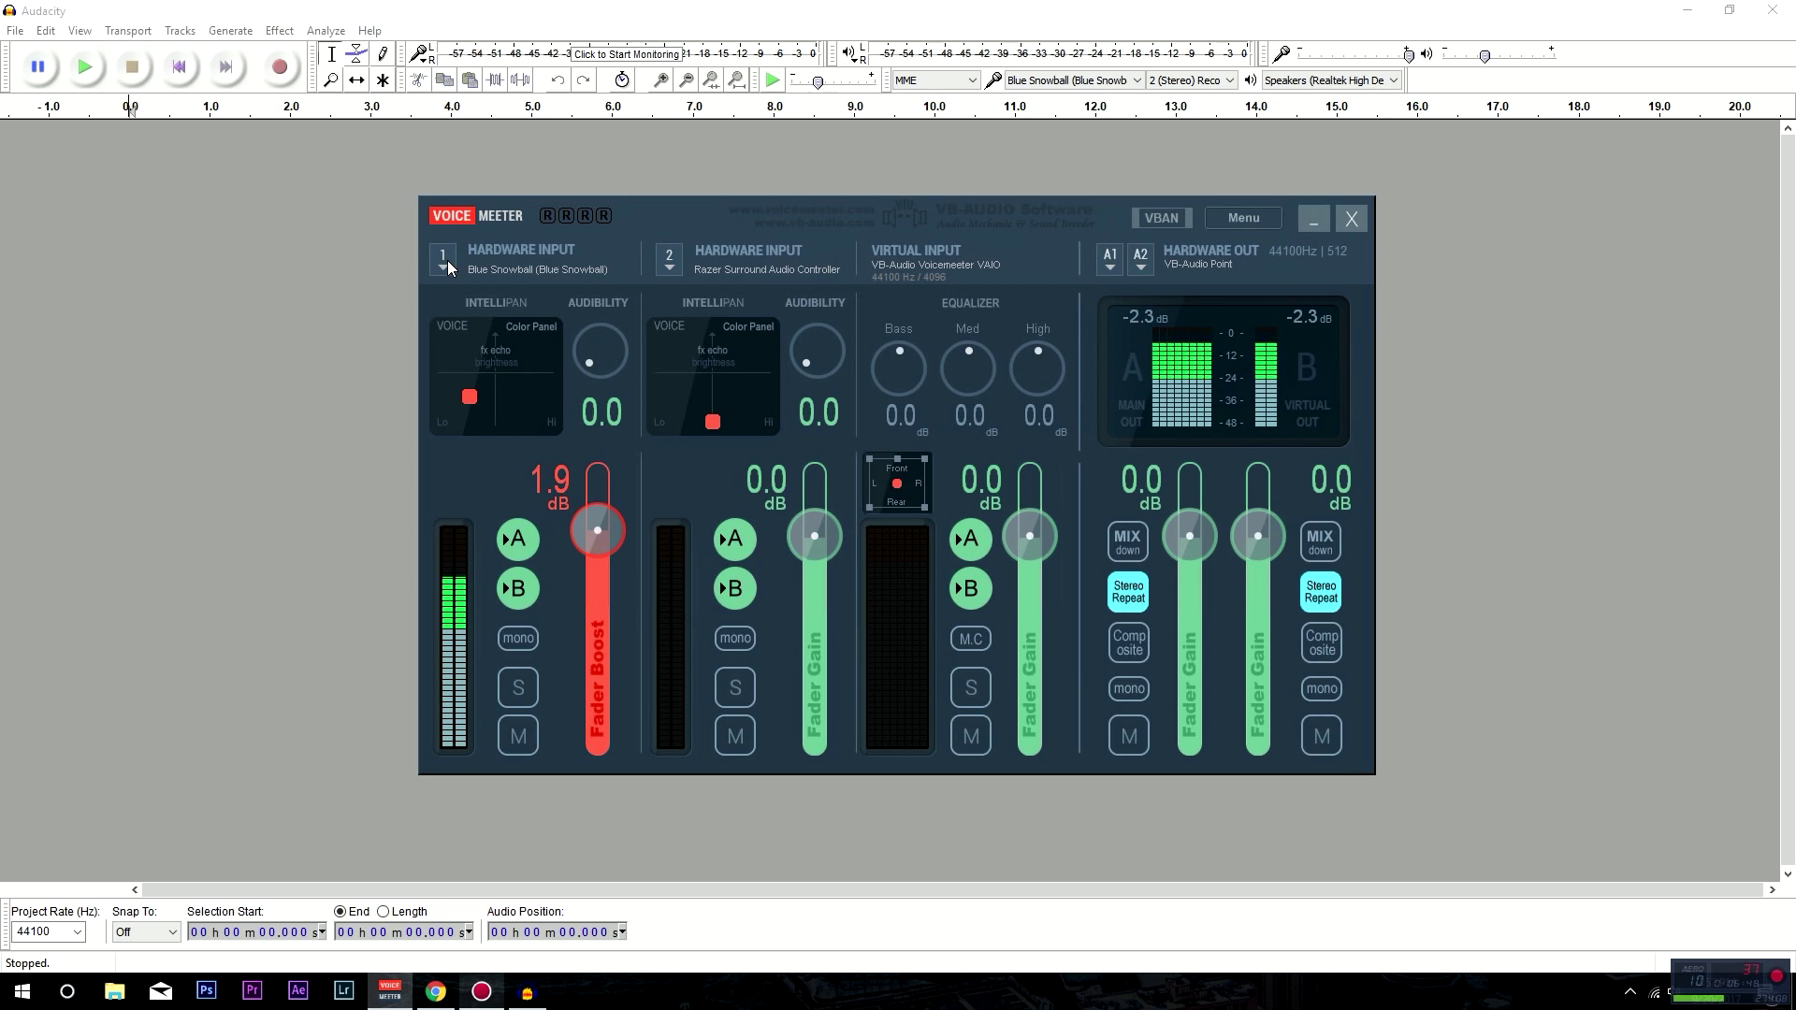
Choose MME: Blue Snowball as the device for hardware input 1 and minimize VoiceMeeter
click(514, 271)
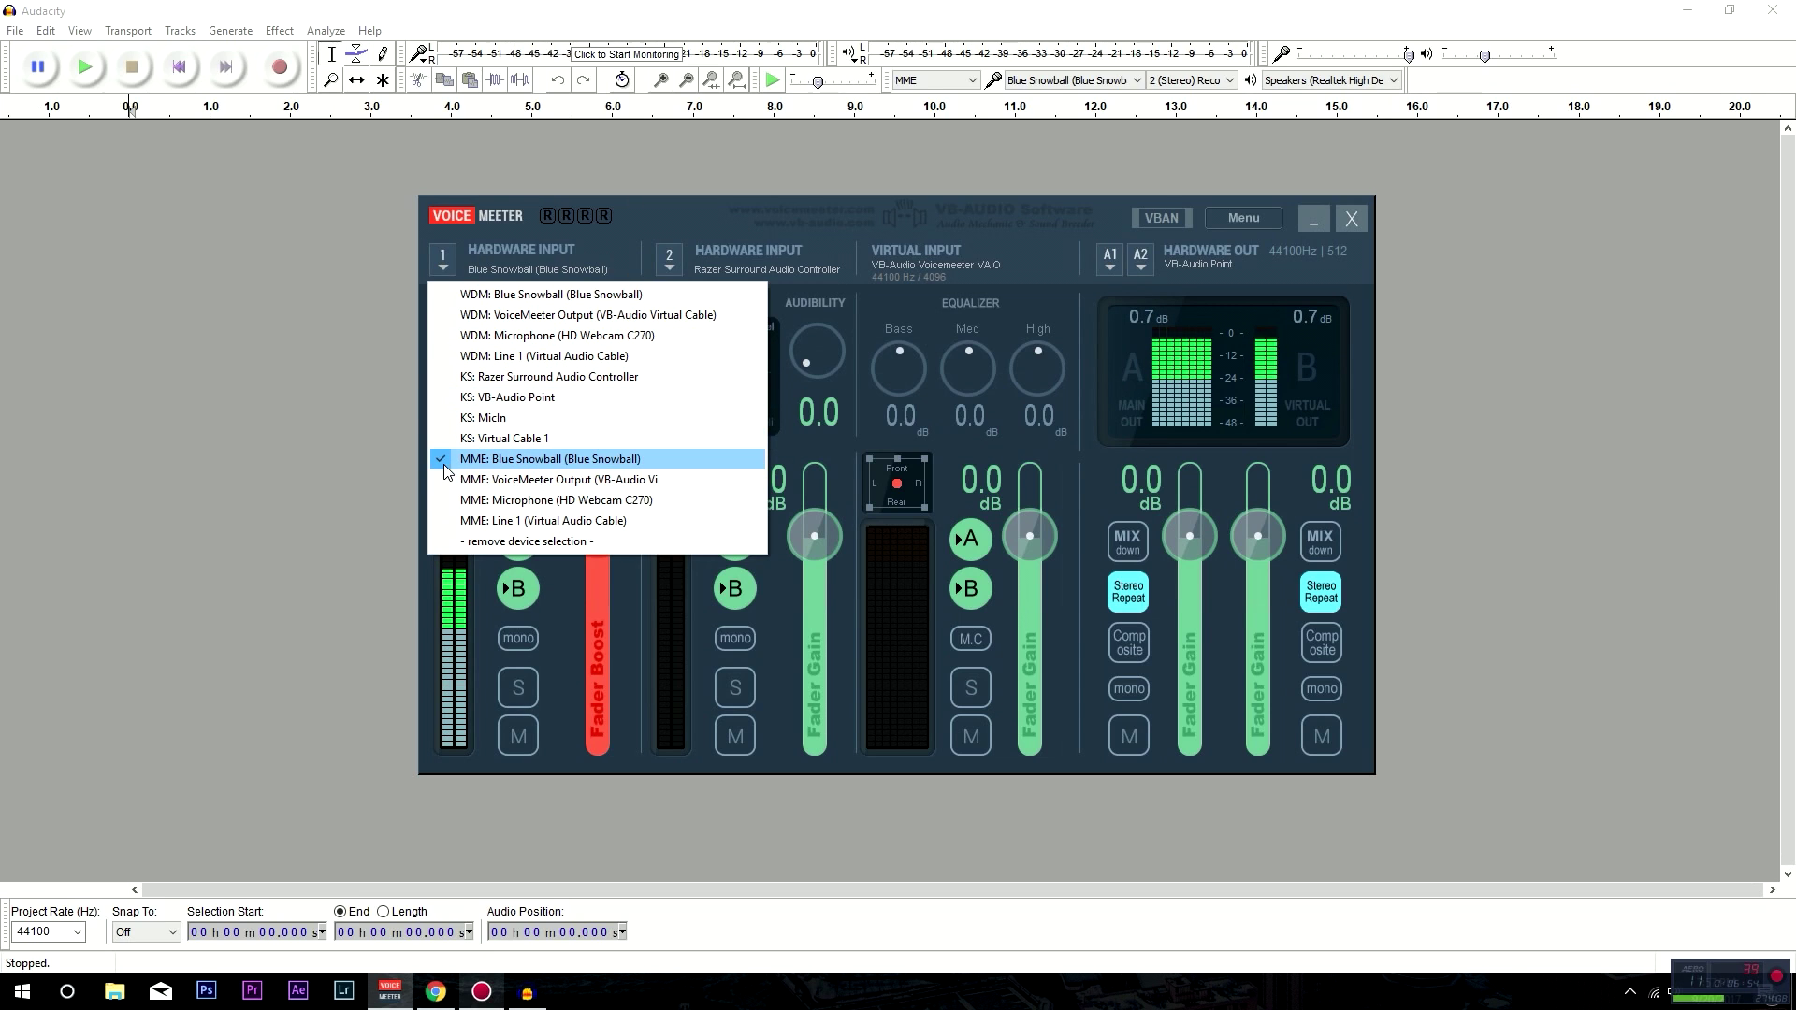
click(668, 459)
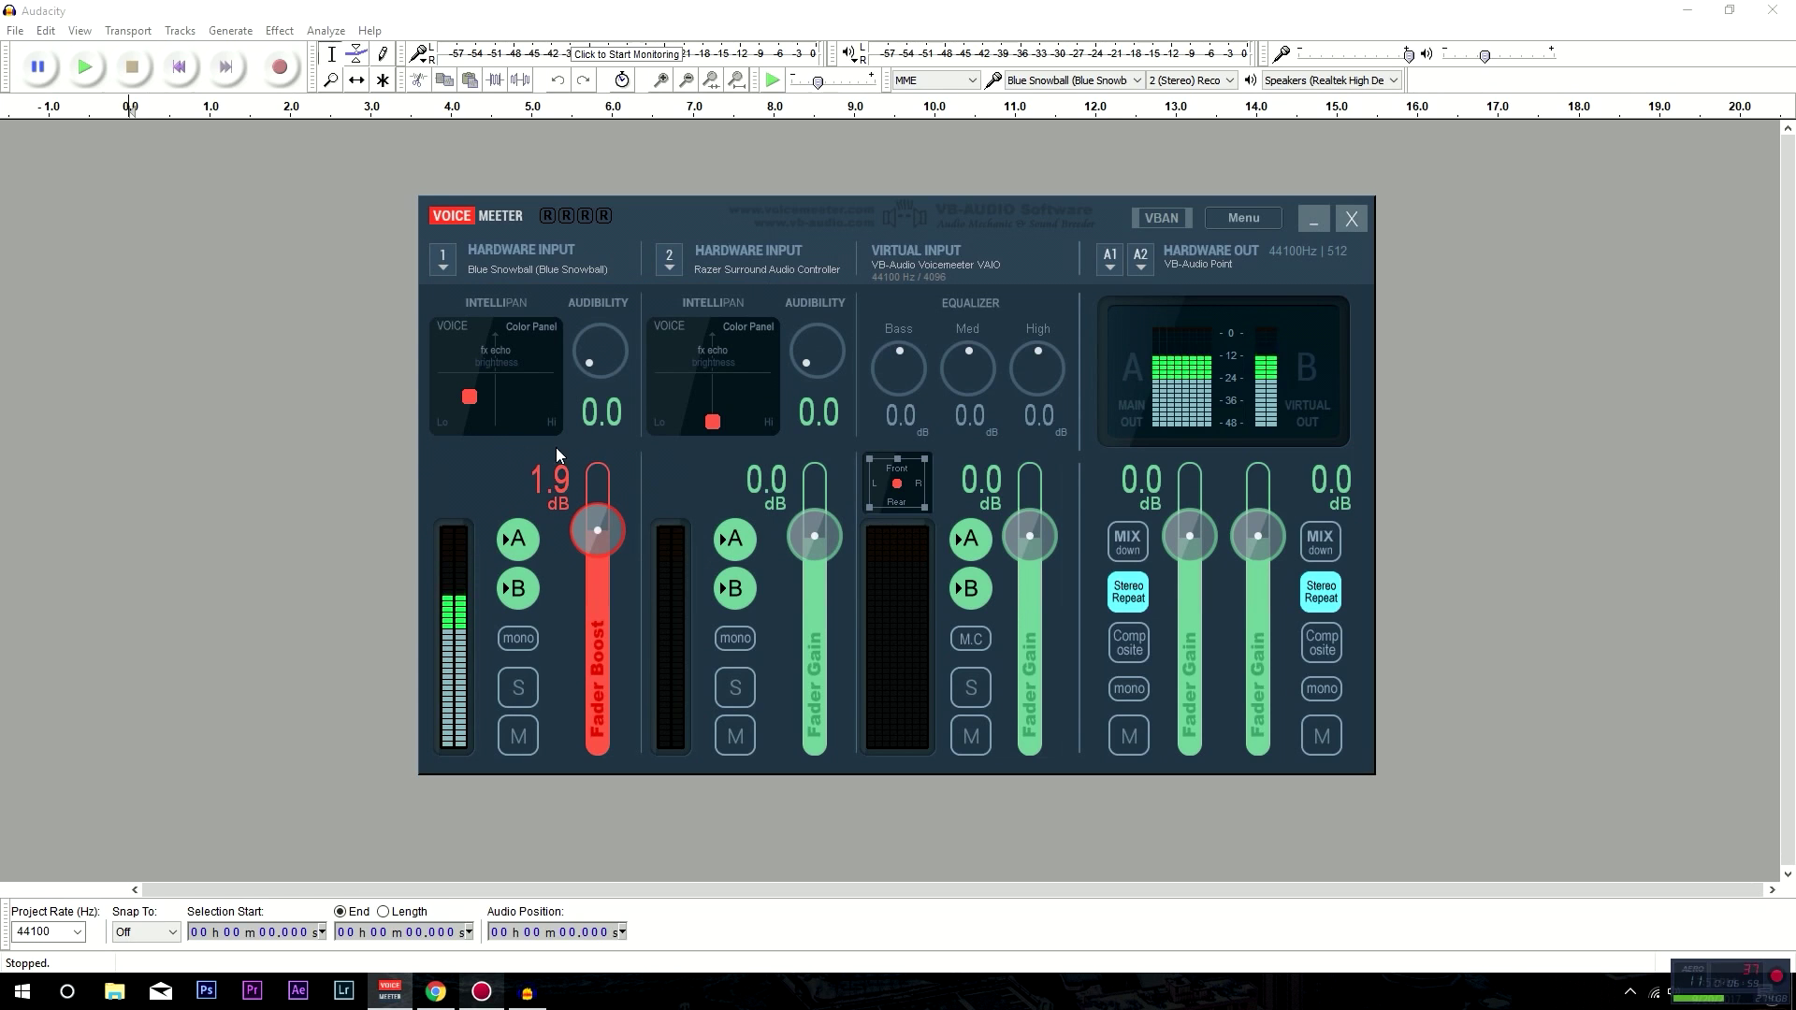
click(1315, 221)
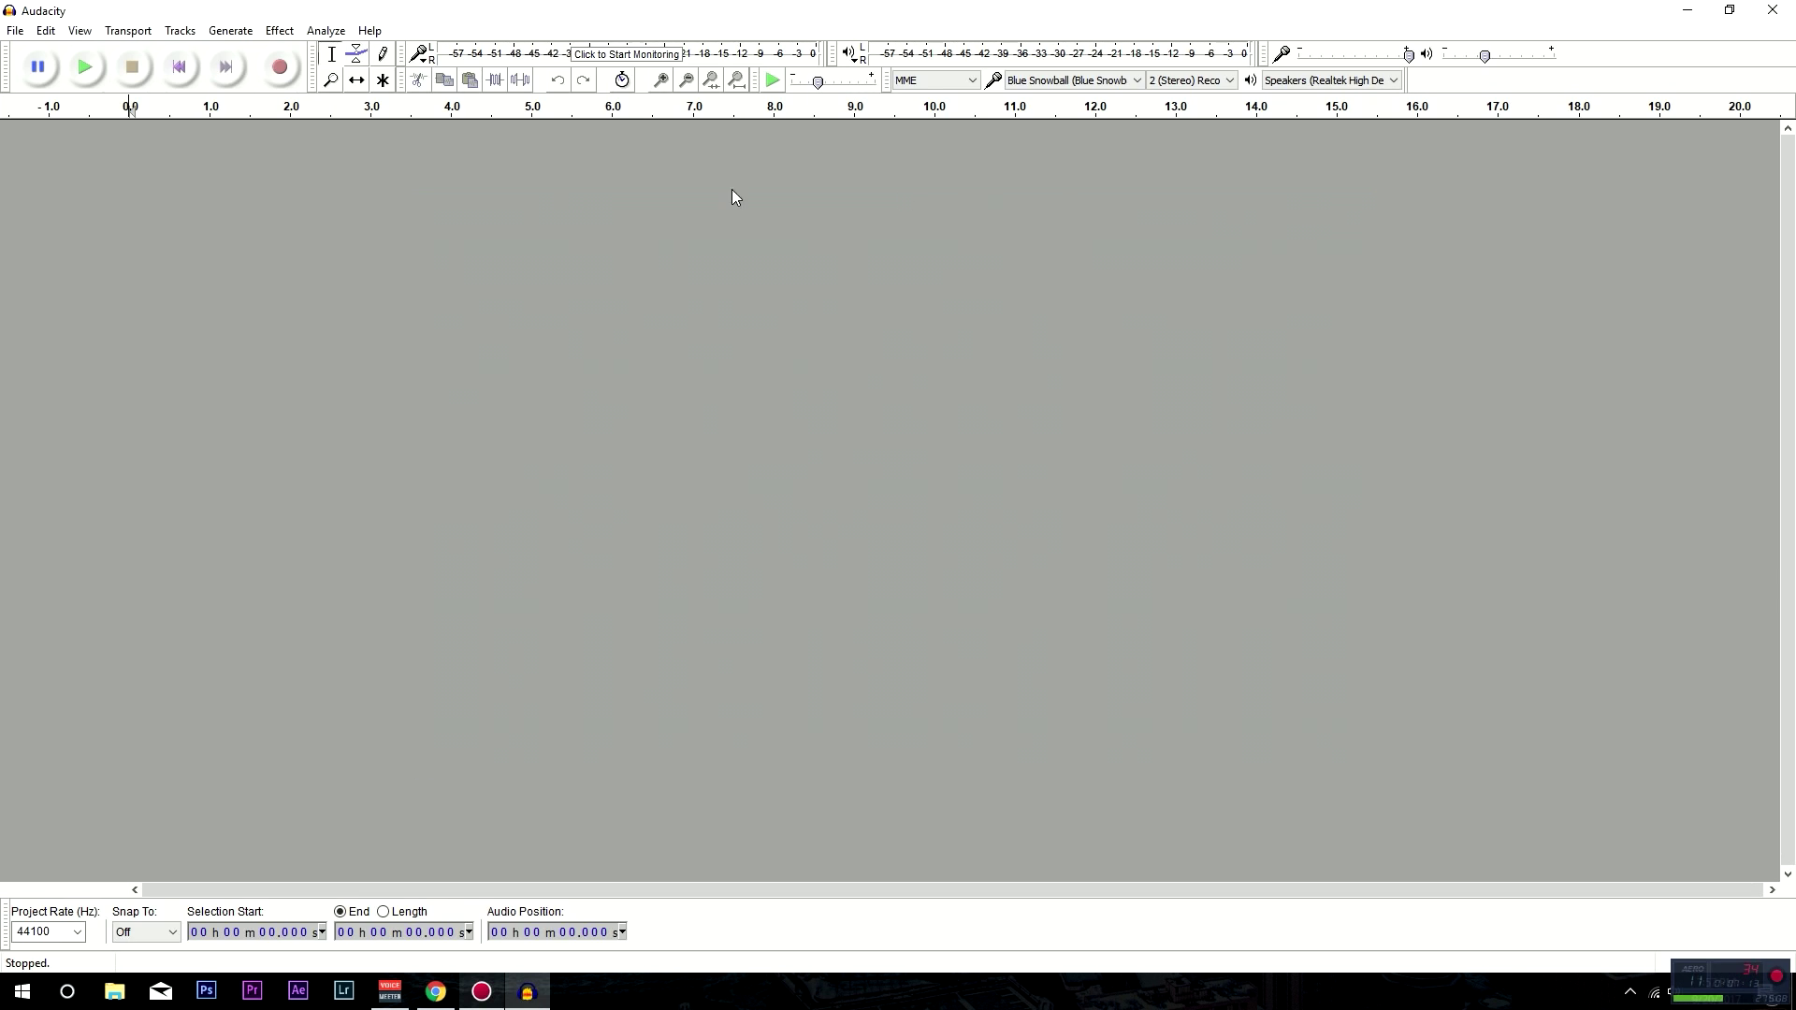
Record a short voice sample in Audacity directly from the Blue Snowball microphone and play it back
click(278, 69)
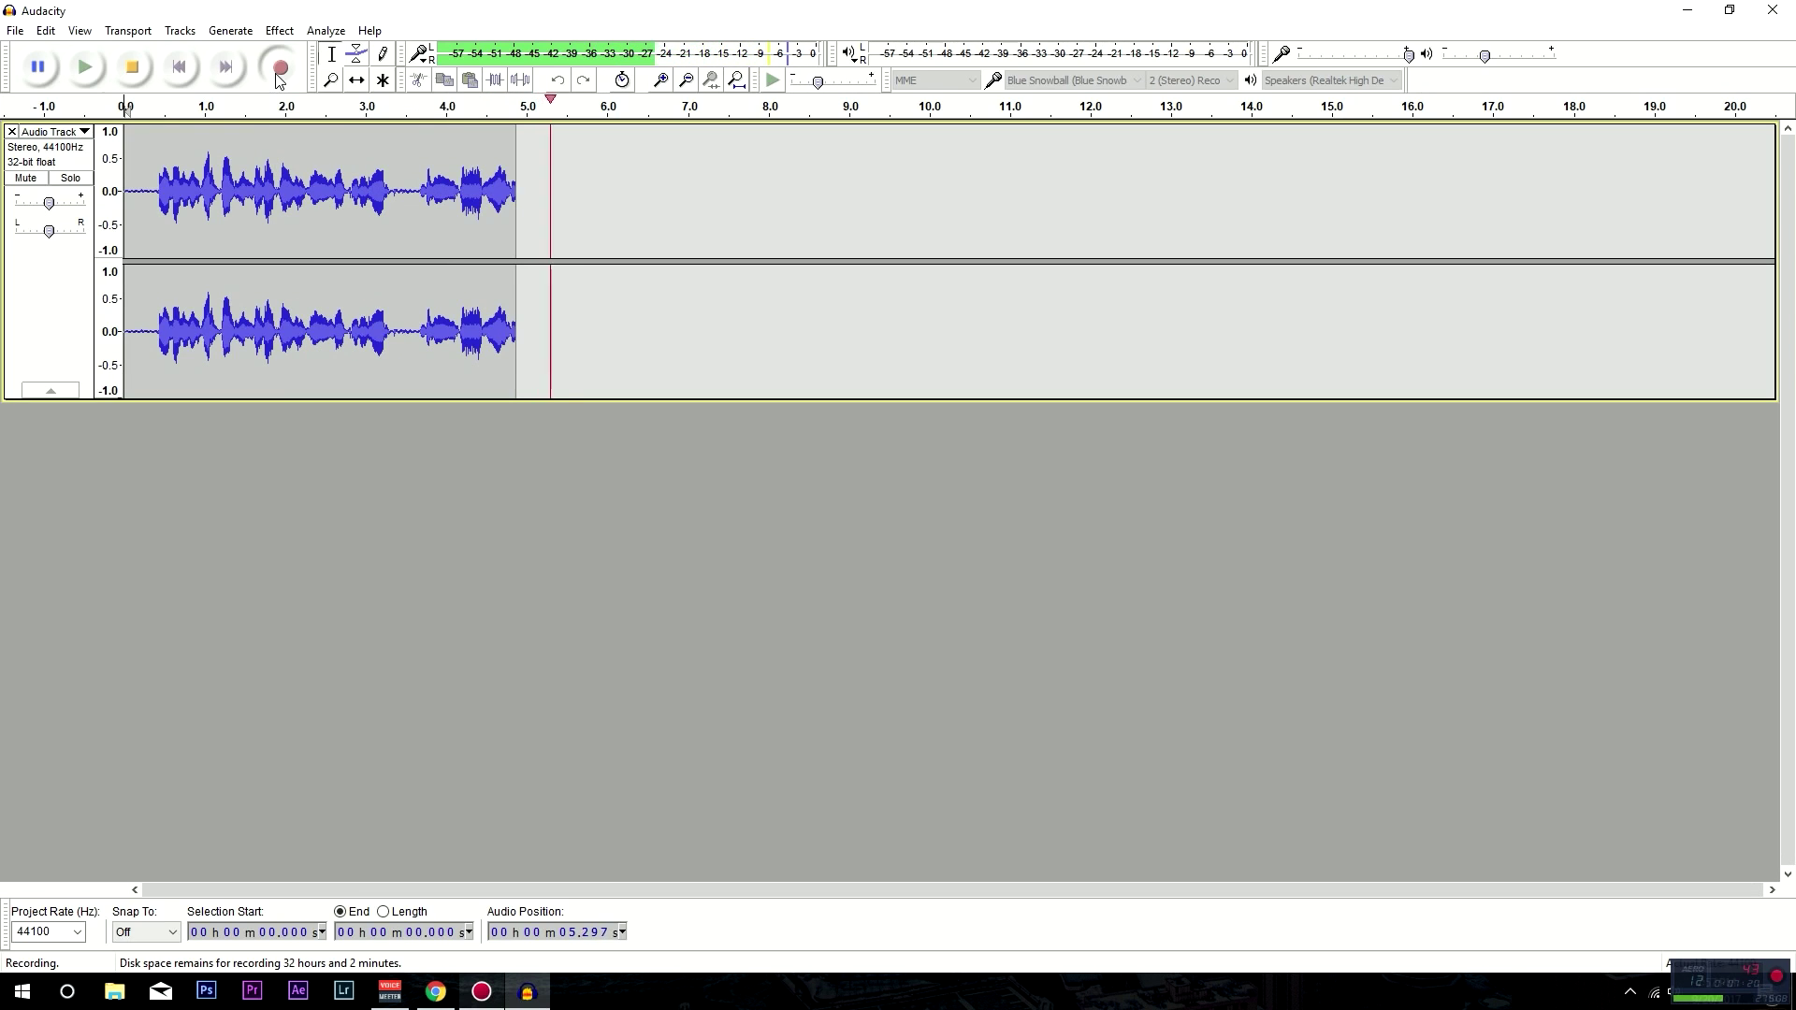
key(space)
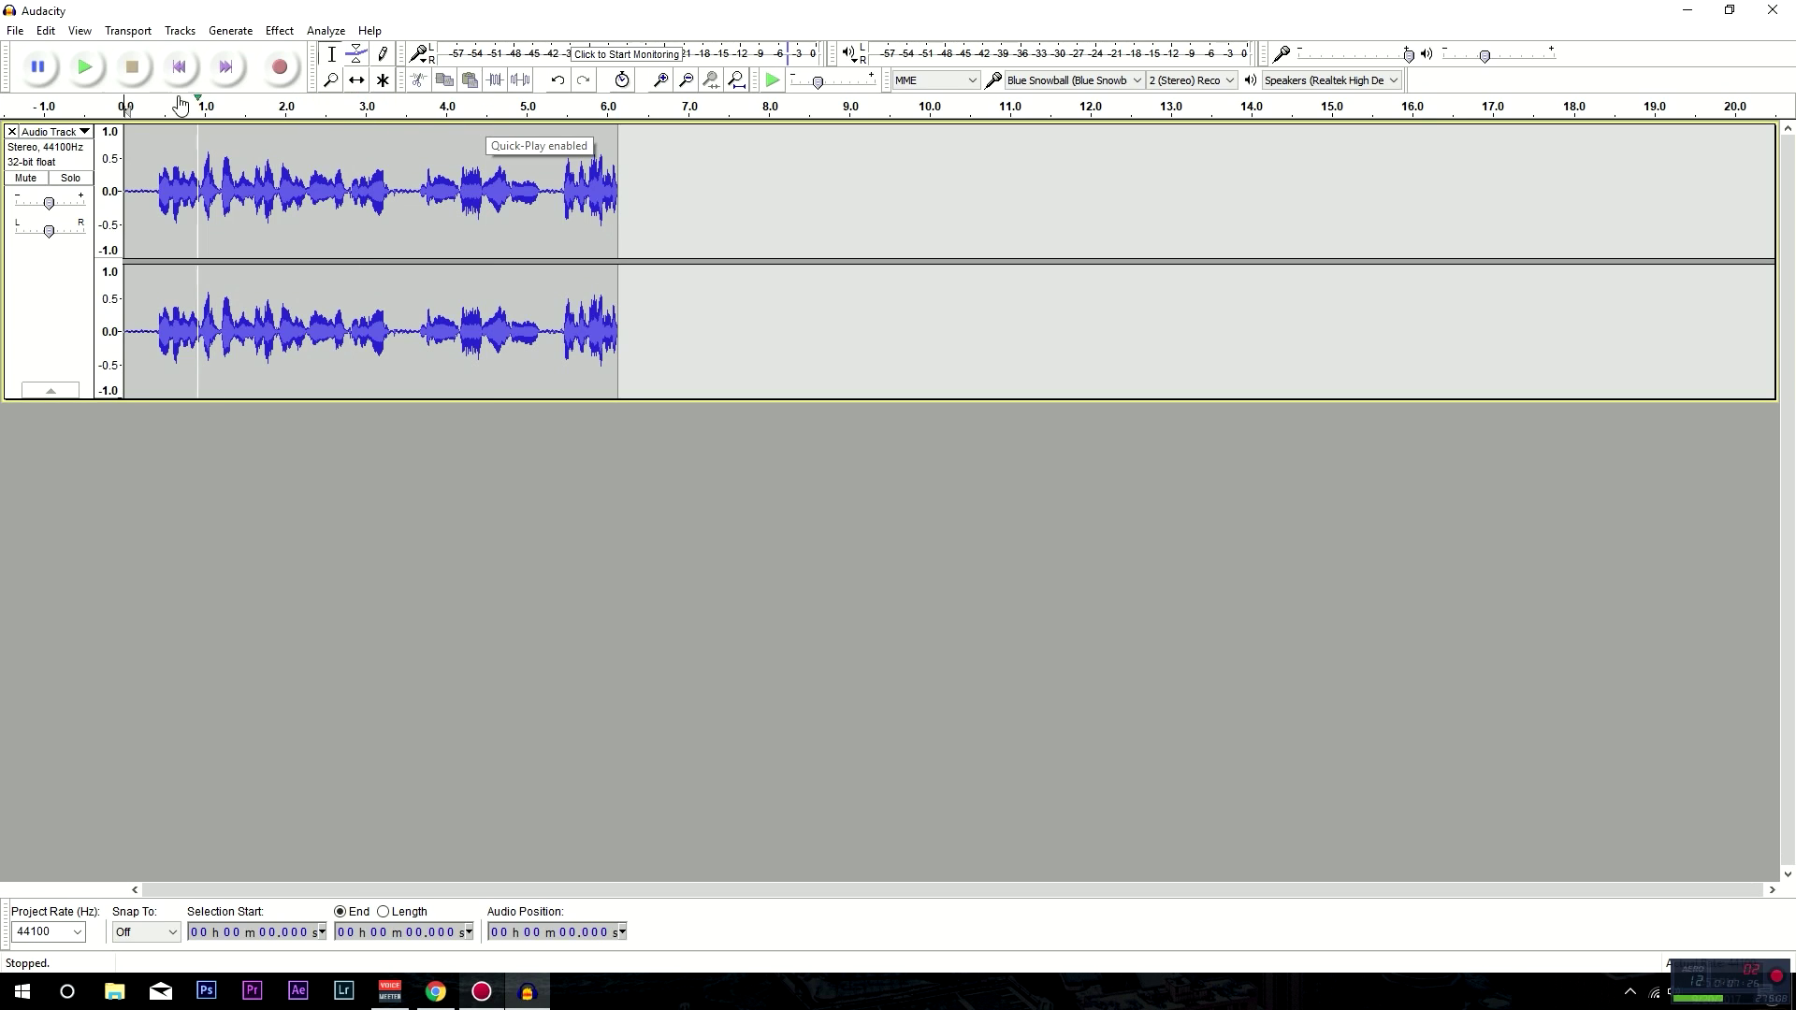
click(81, 69)
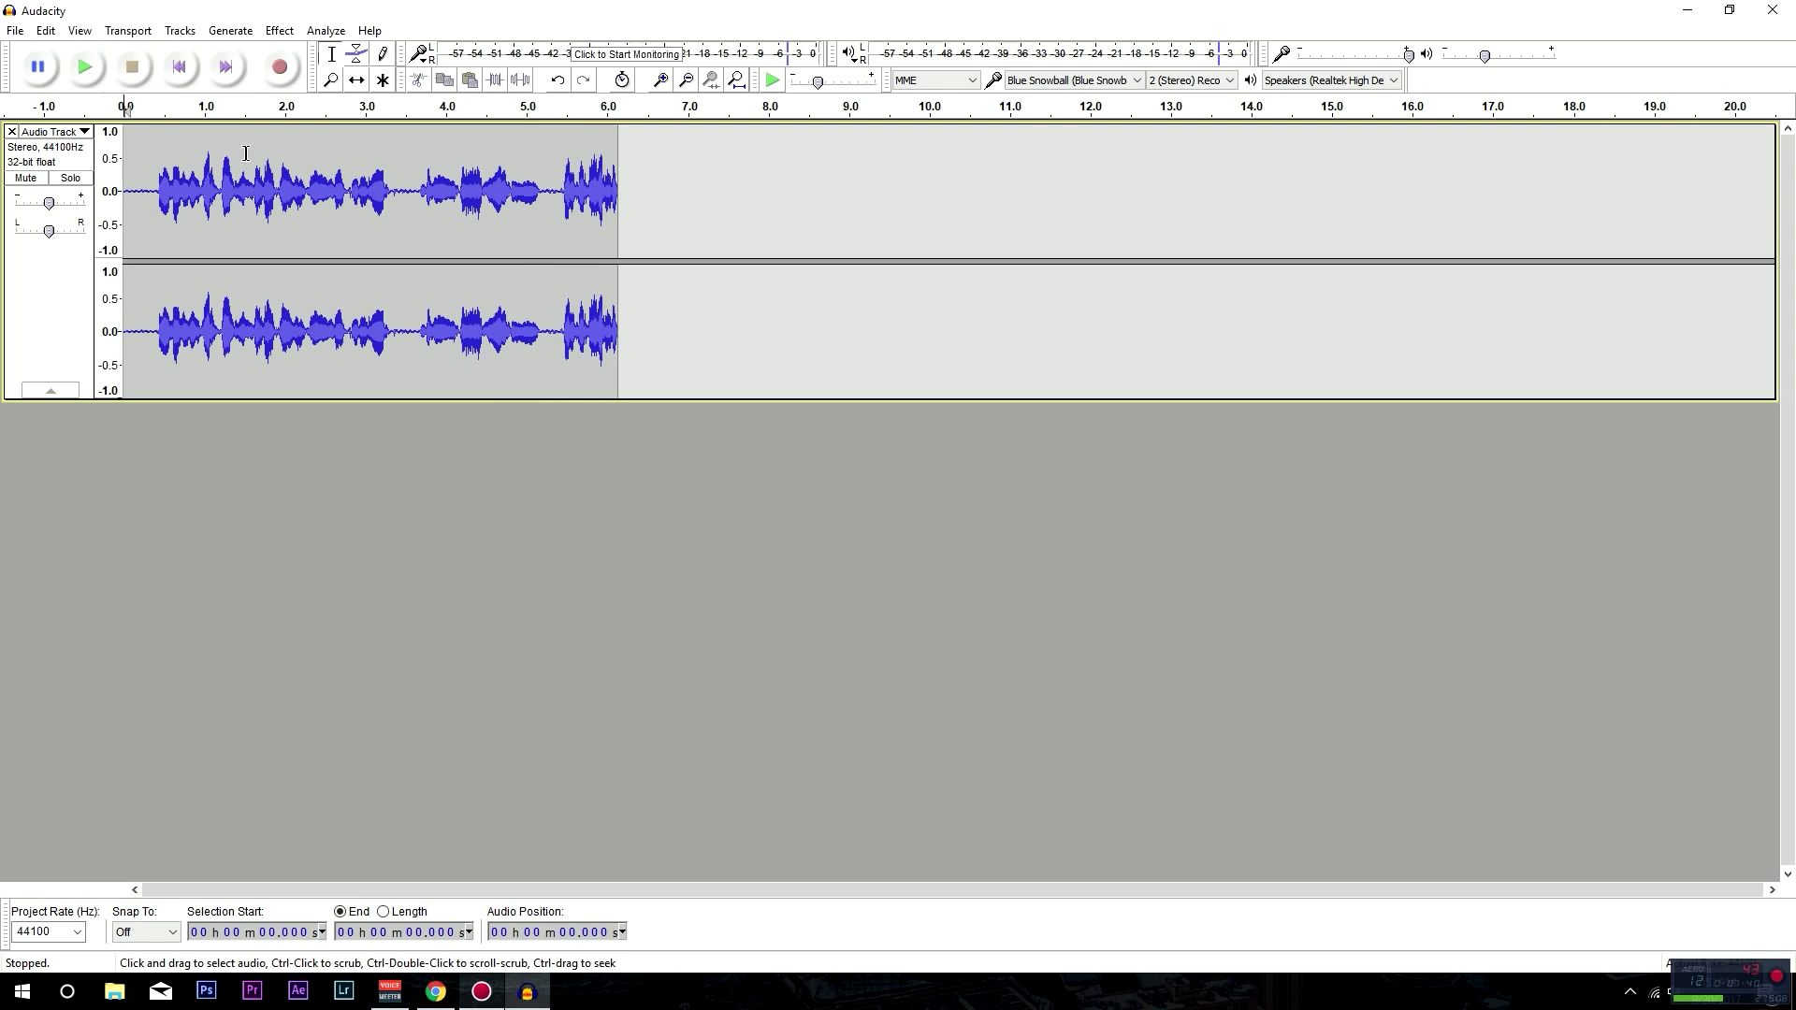
Mute the first audio track and set the recording device to the last VoiceMeeter Output entry
click(26, 178)
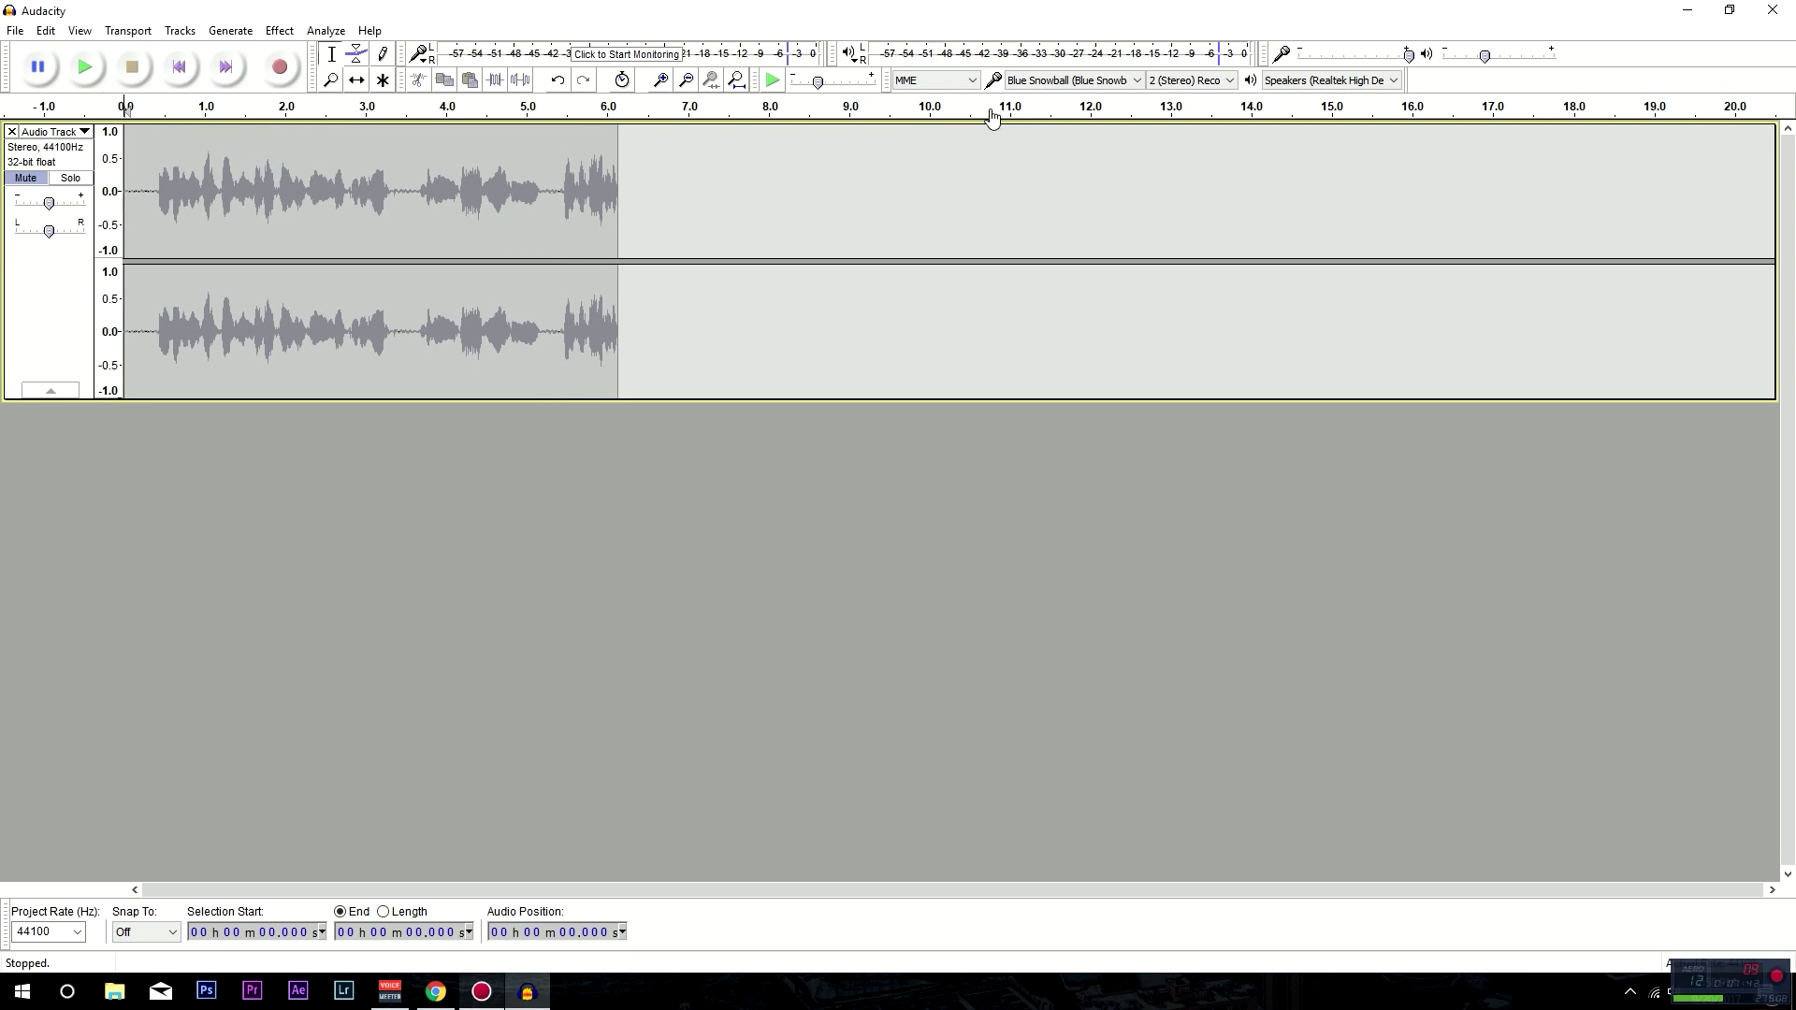
click(1067, 80)
click(1131, 159)
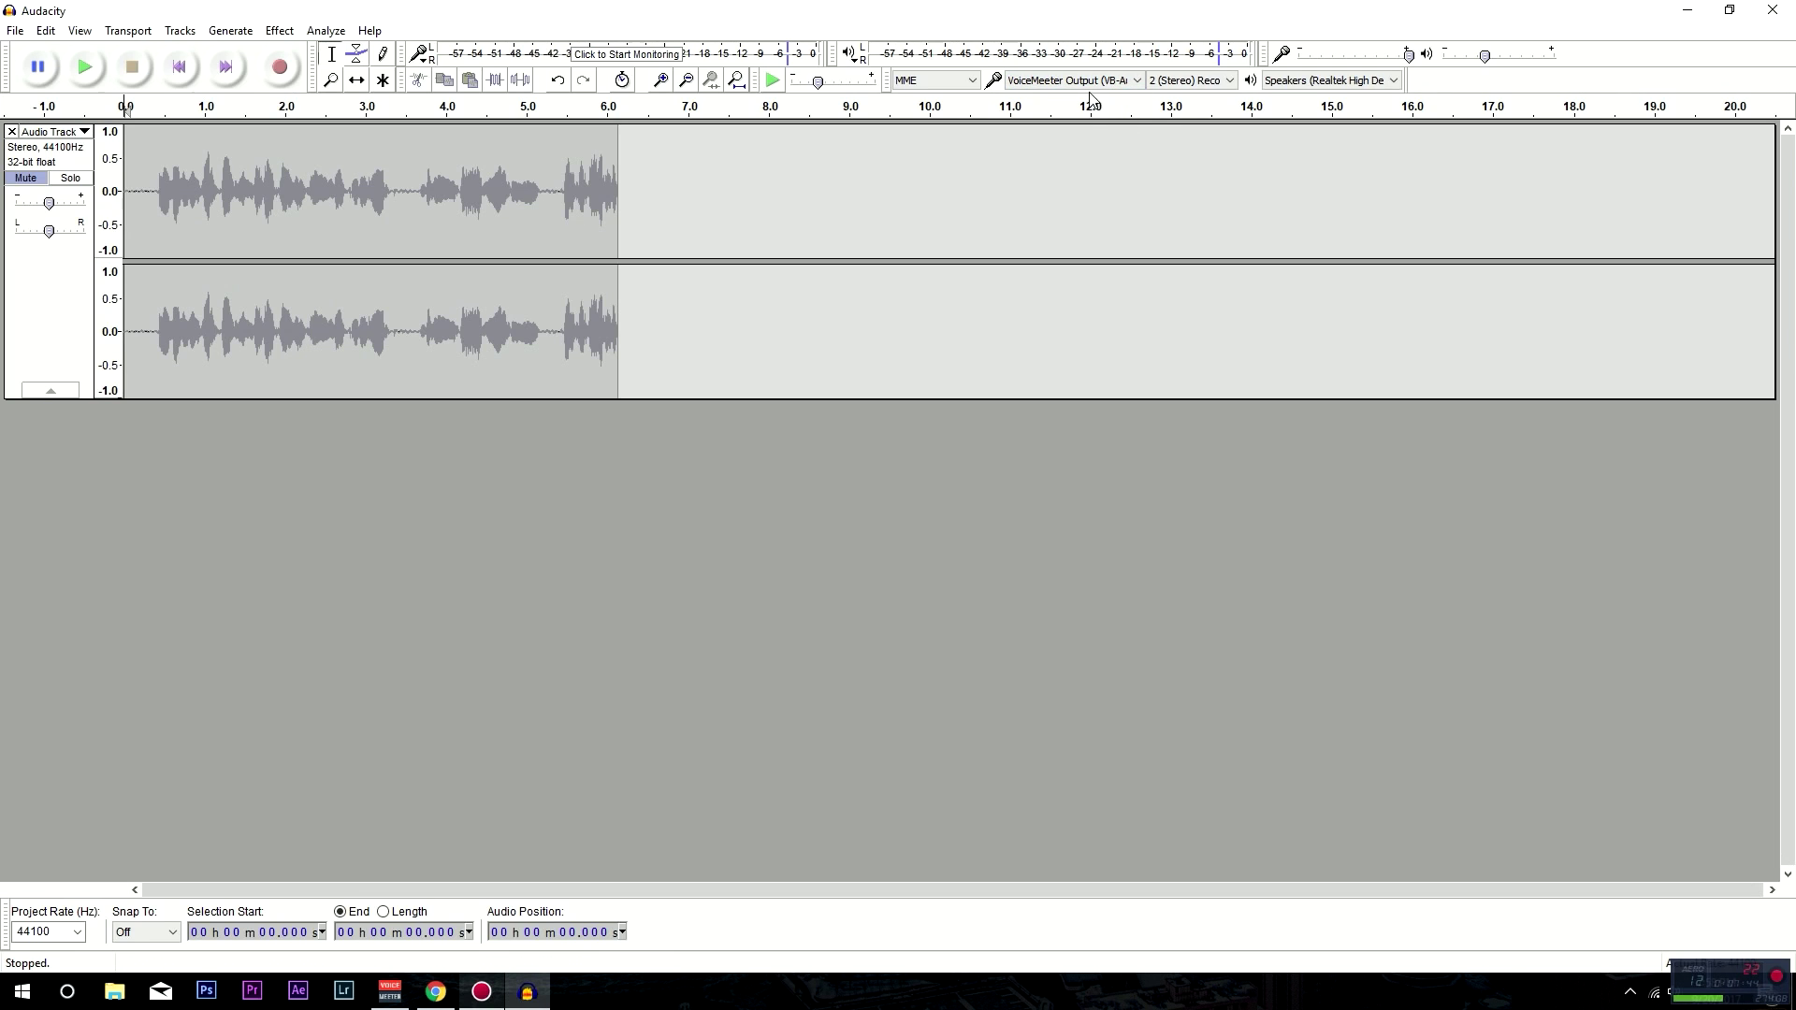
click(1122, 82)
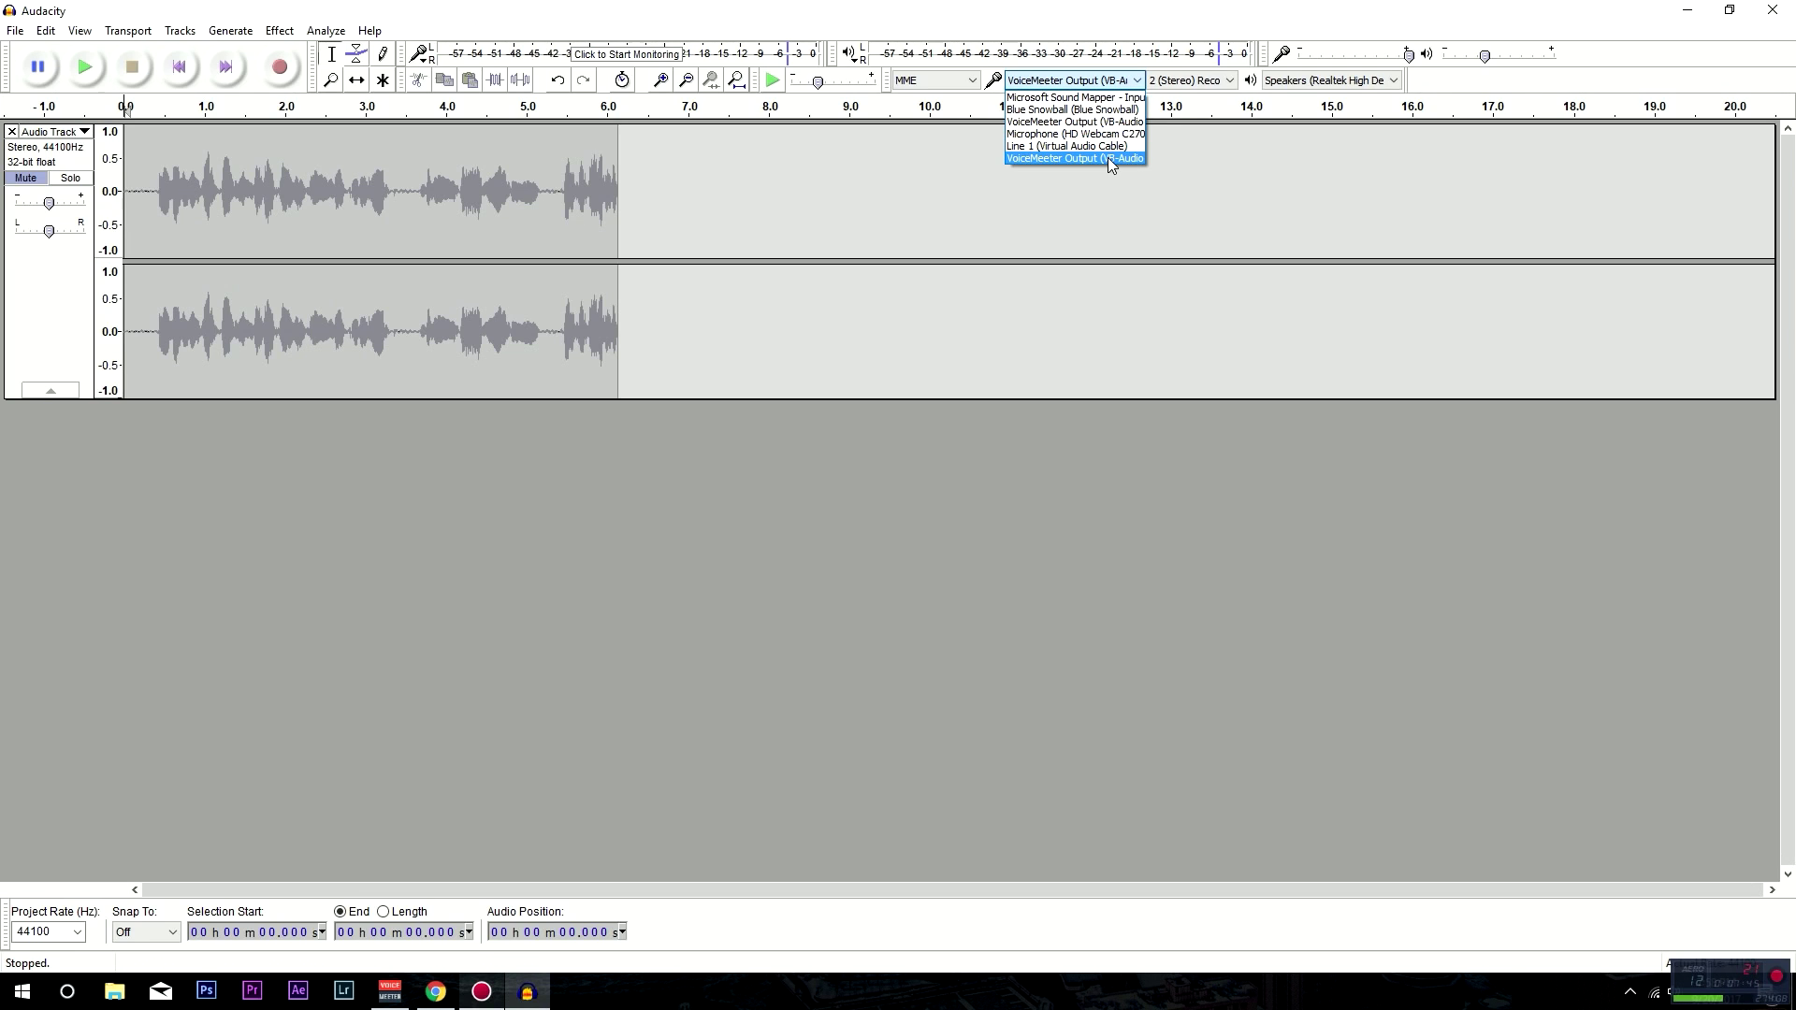
click(1114, 160)
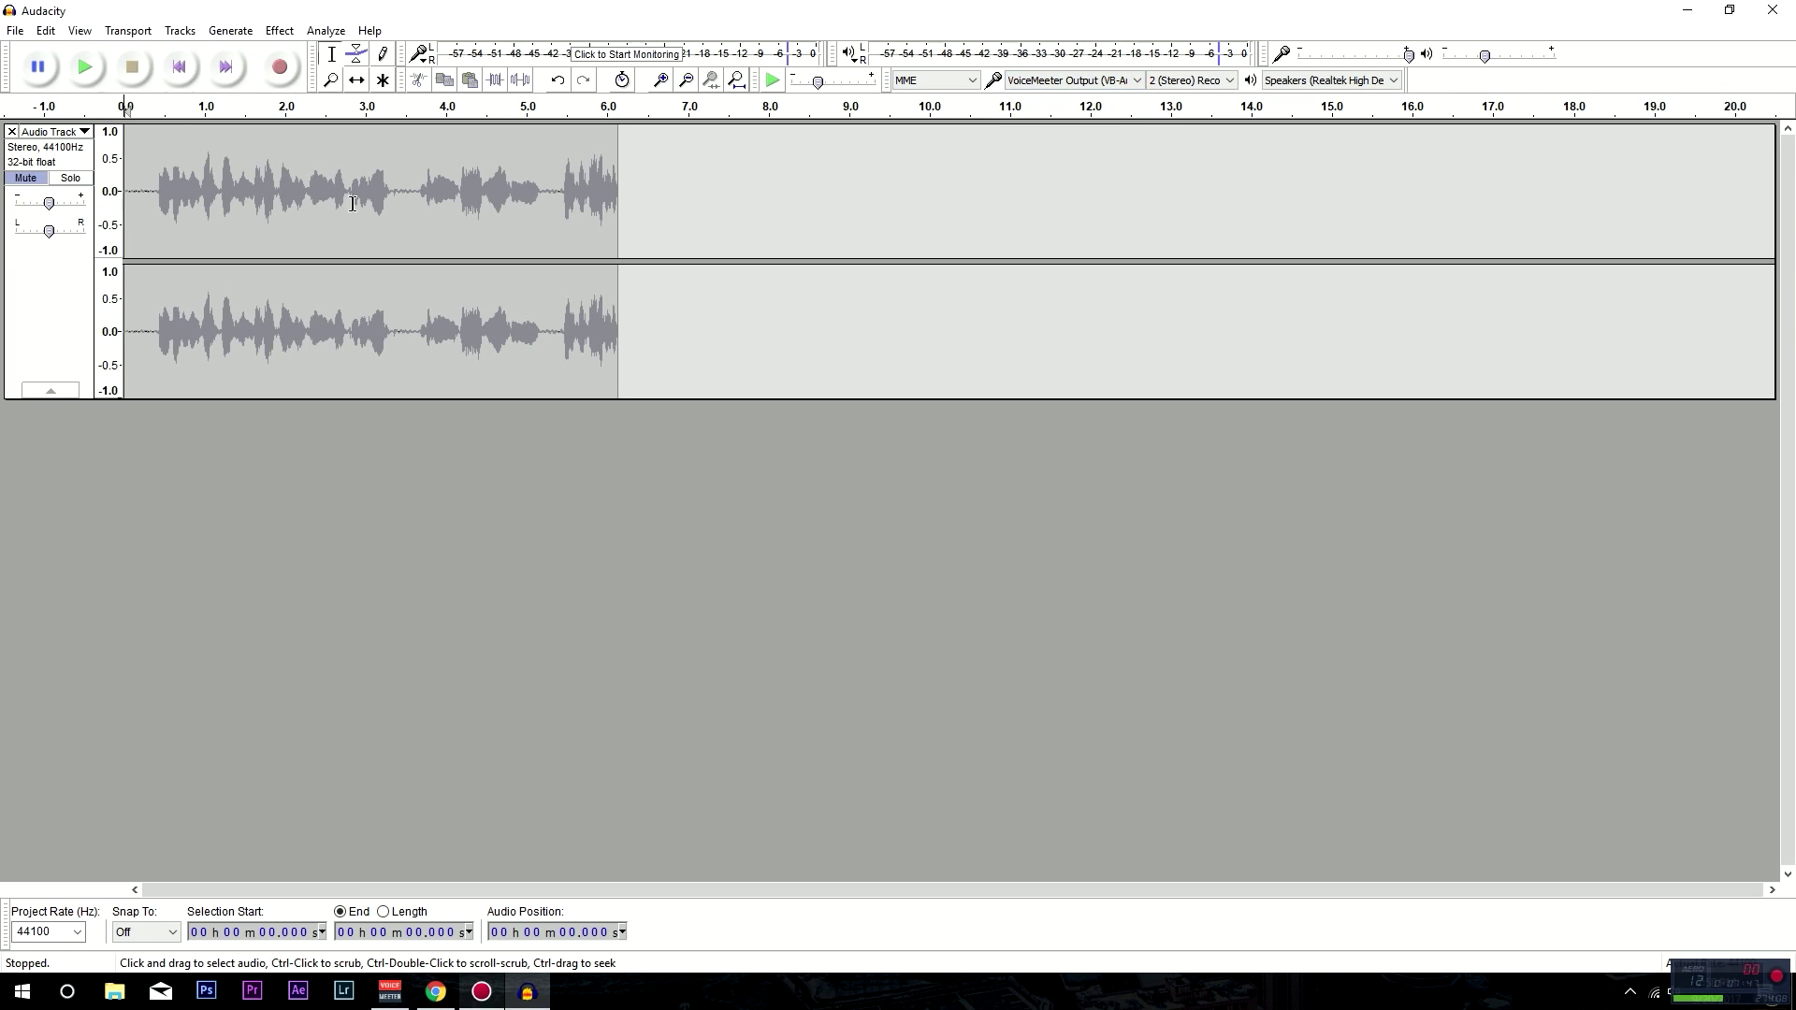
Record a second voice sample through VoiceMeeter Output and play it back
click(280, 69)
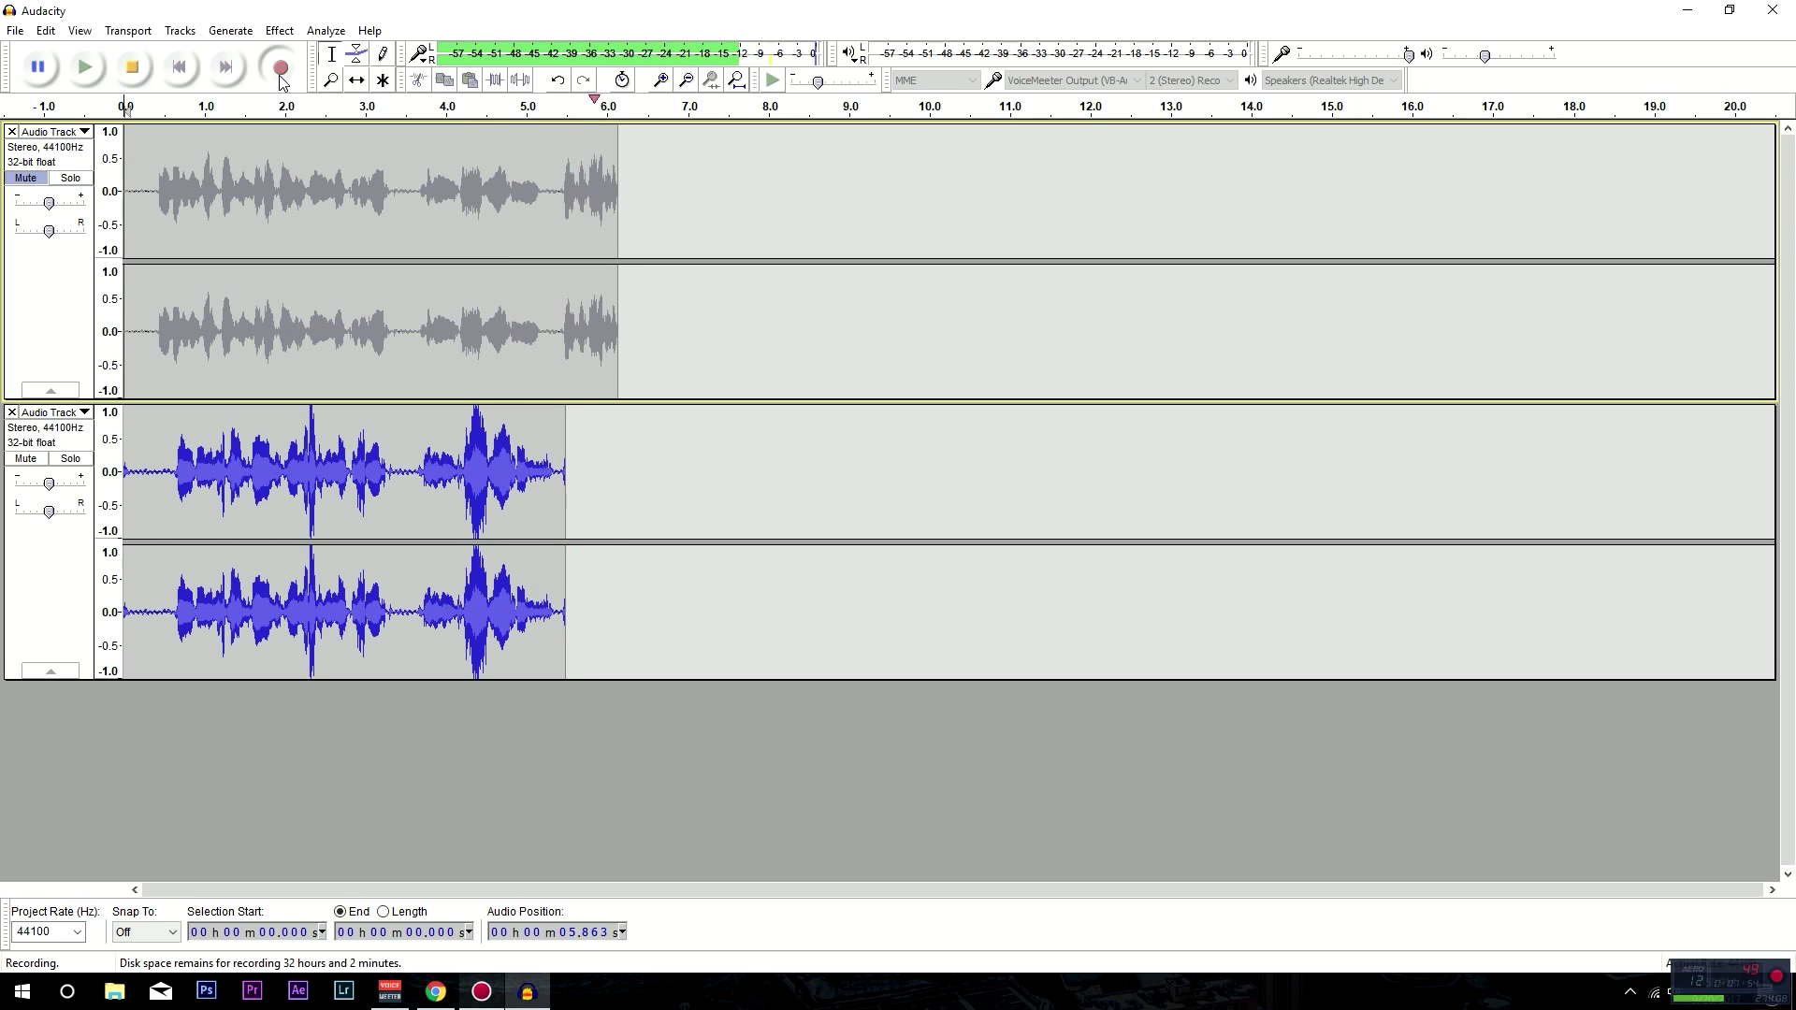
key(space)
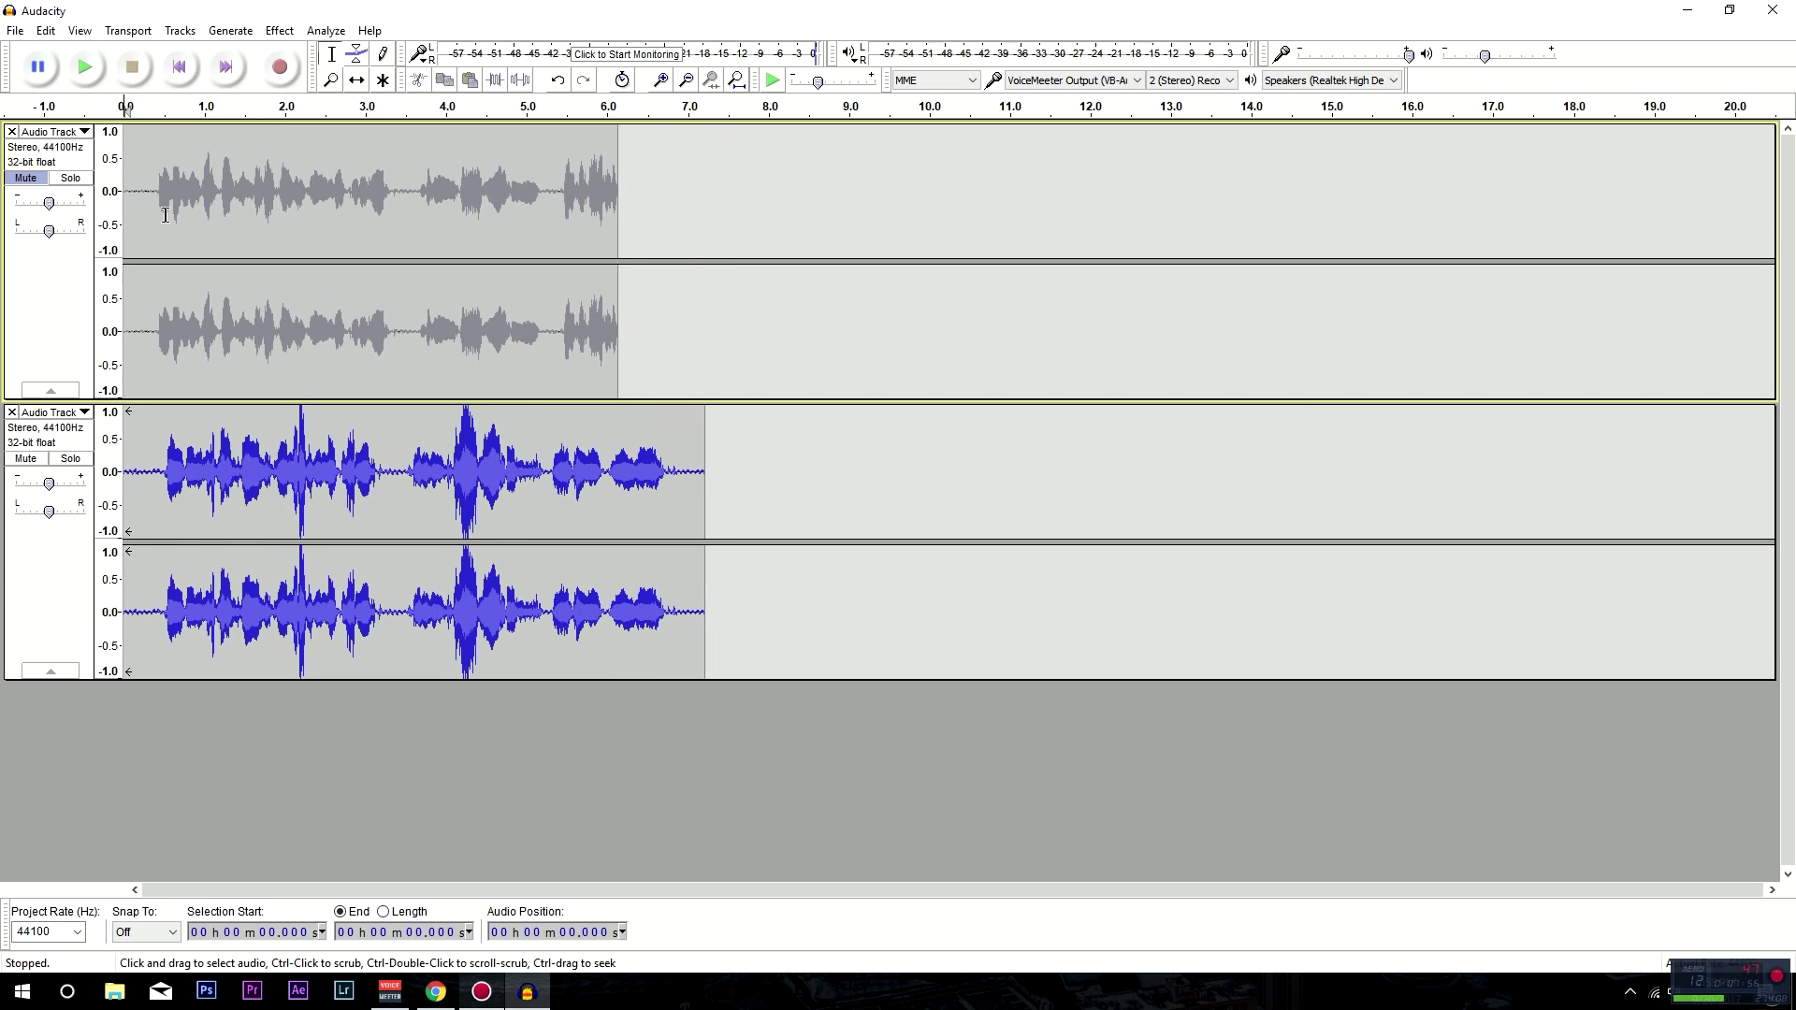
click(83, 71)
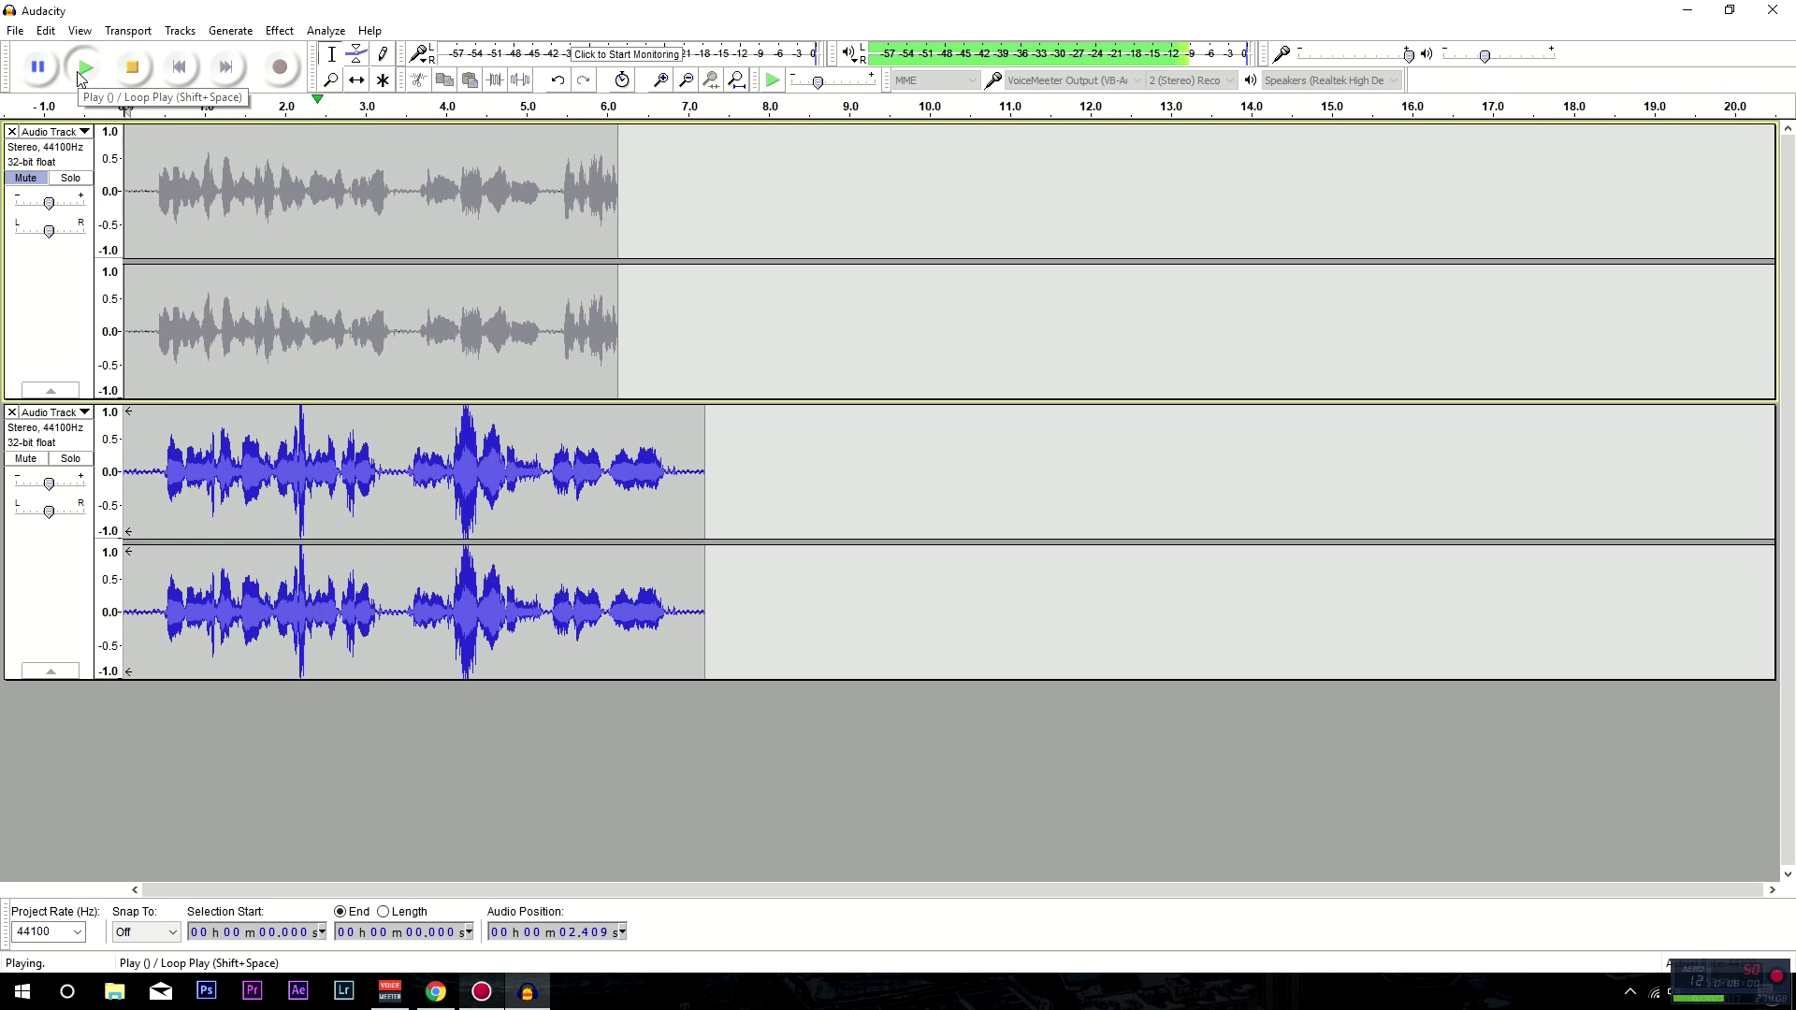
click(131, 68)
Delete the second track's audio from about 6.2 s to its end and unmute the first track
drag(623, 451, 771, 460)
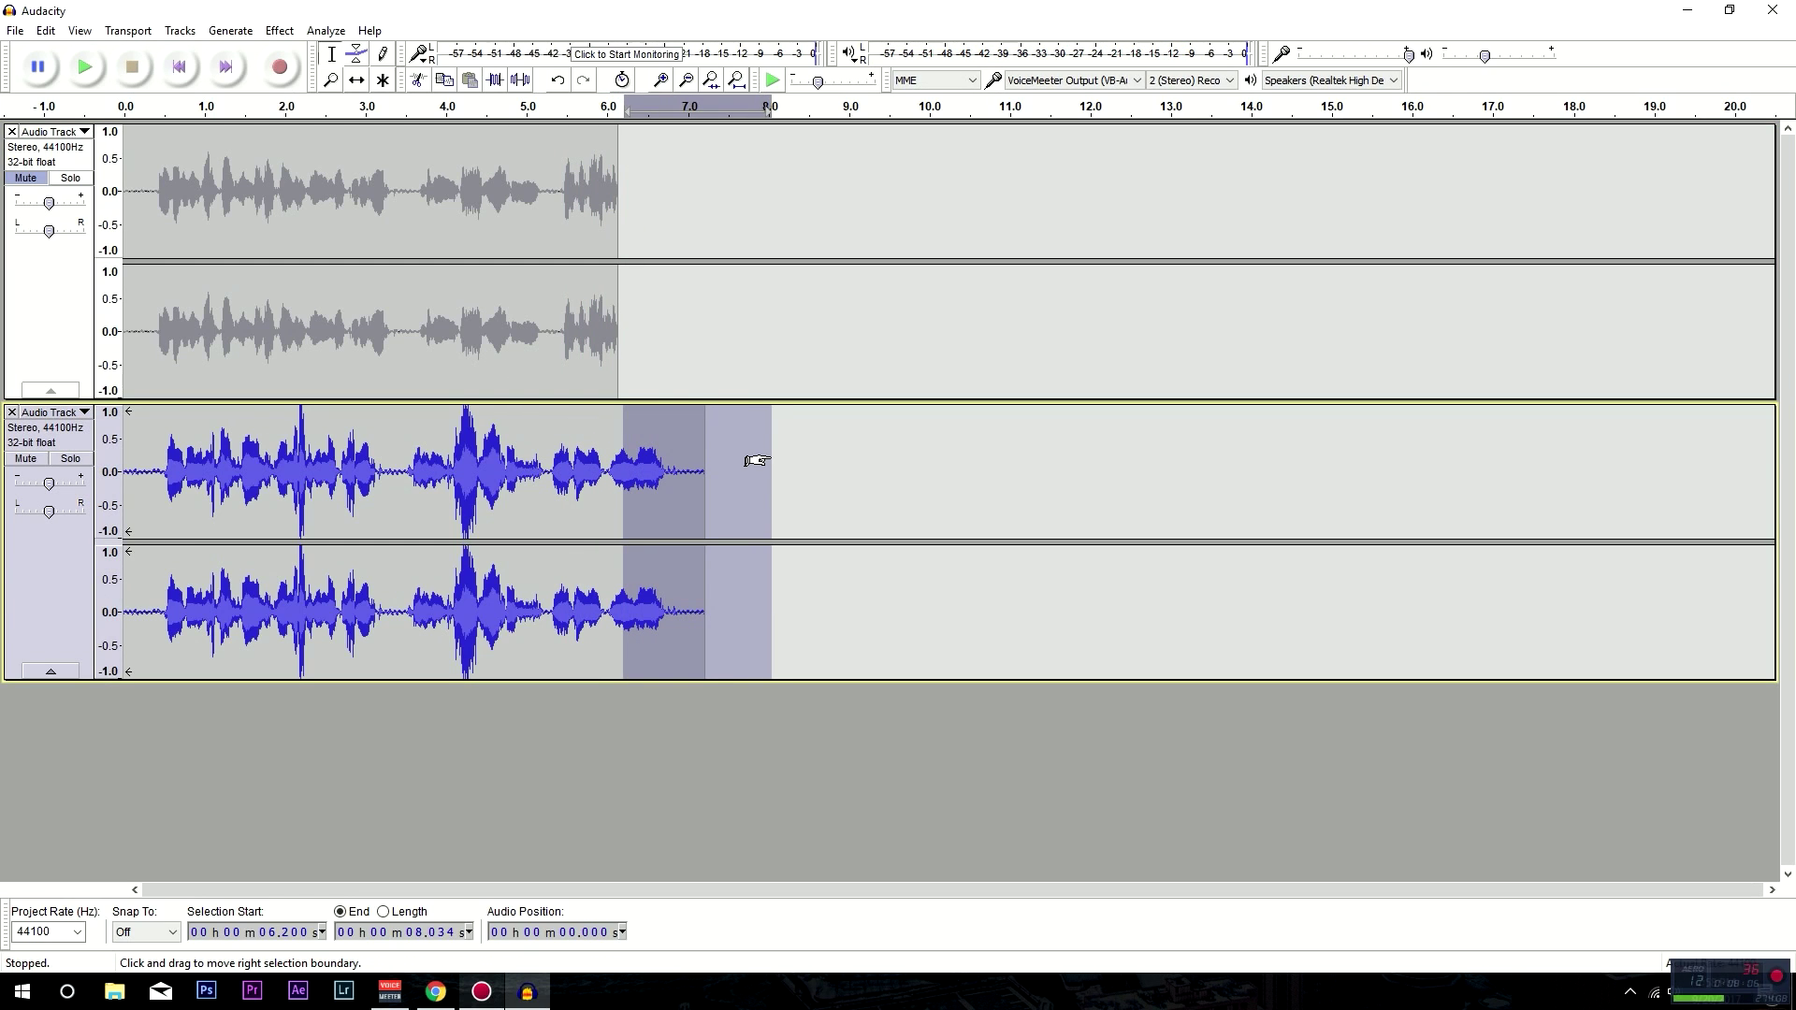
key(Delete)
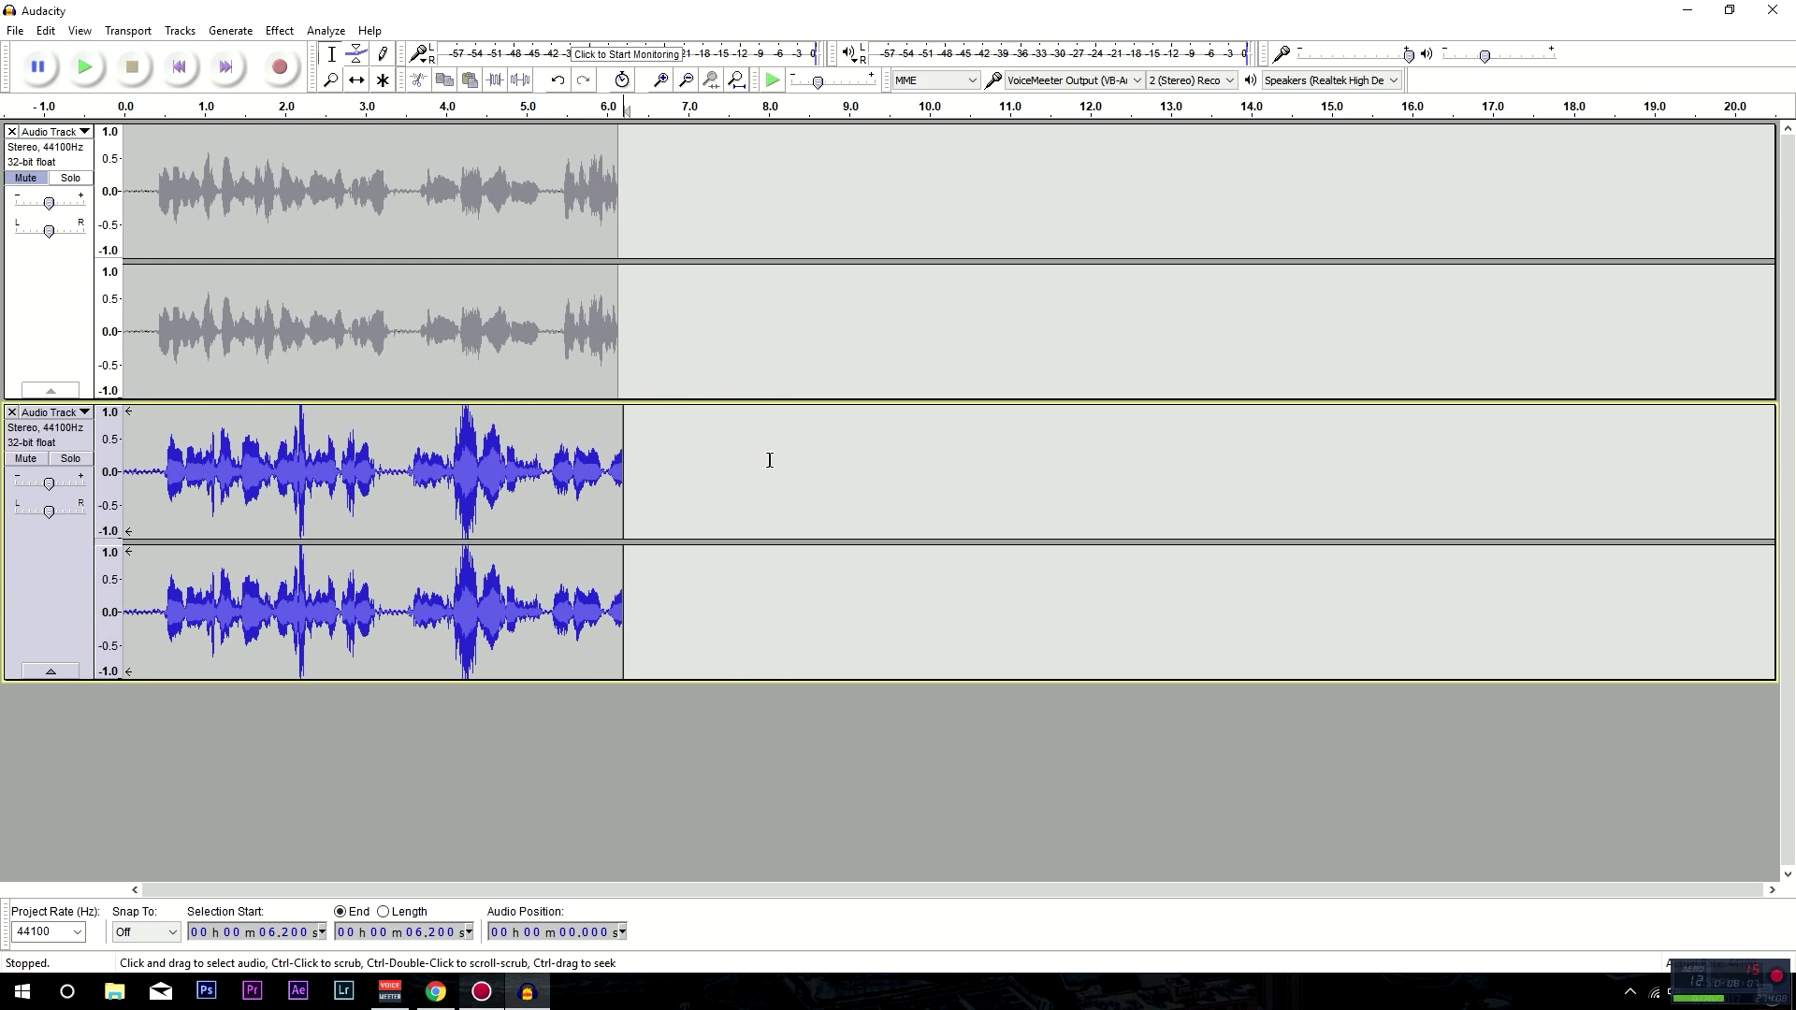
click(38, 177)
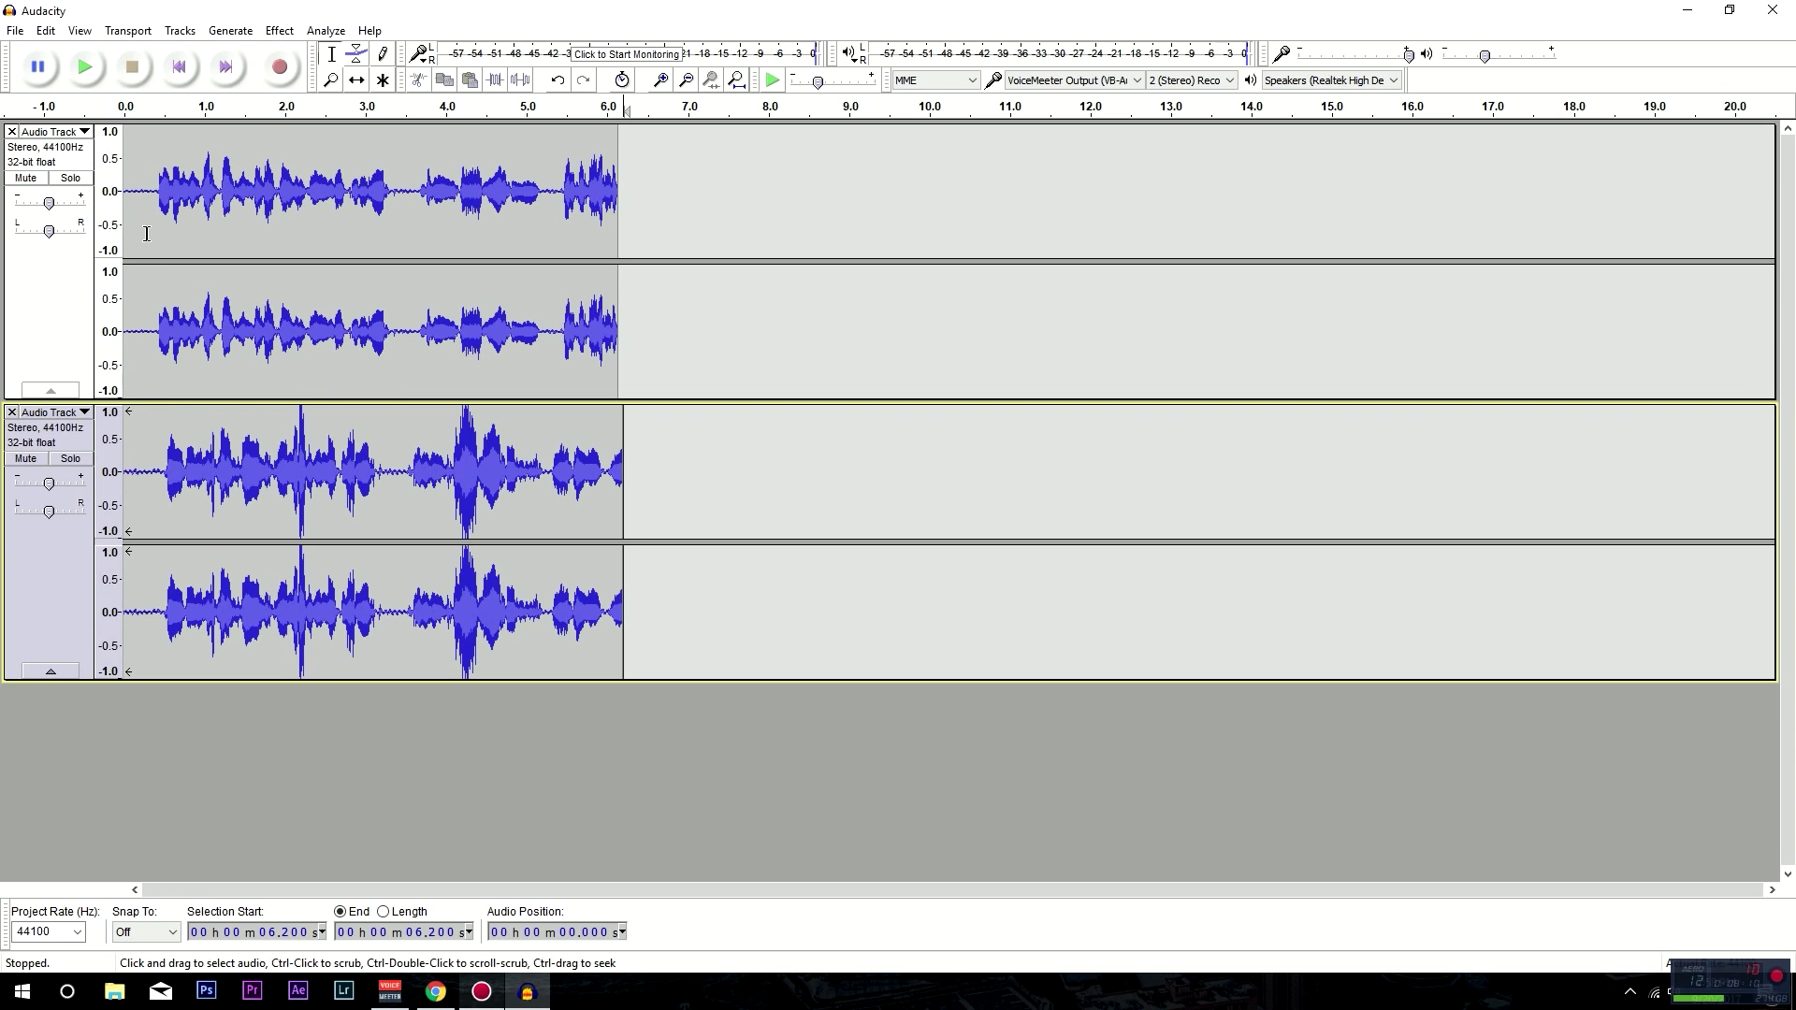
Mute the second track and listen to the first track alone from about 0.3 s
click(149, 172)
click(99, 67)
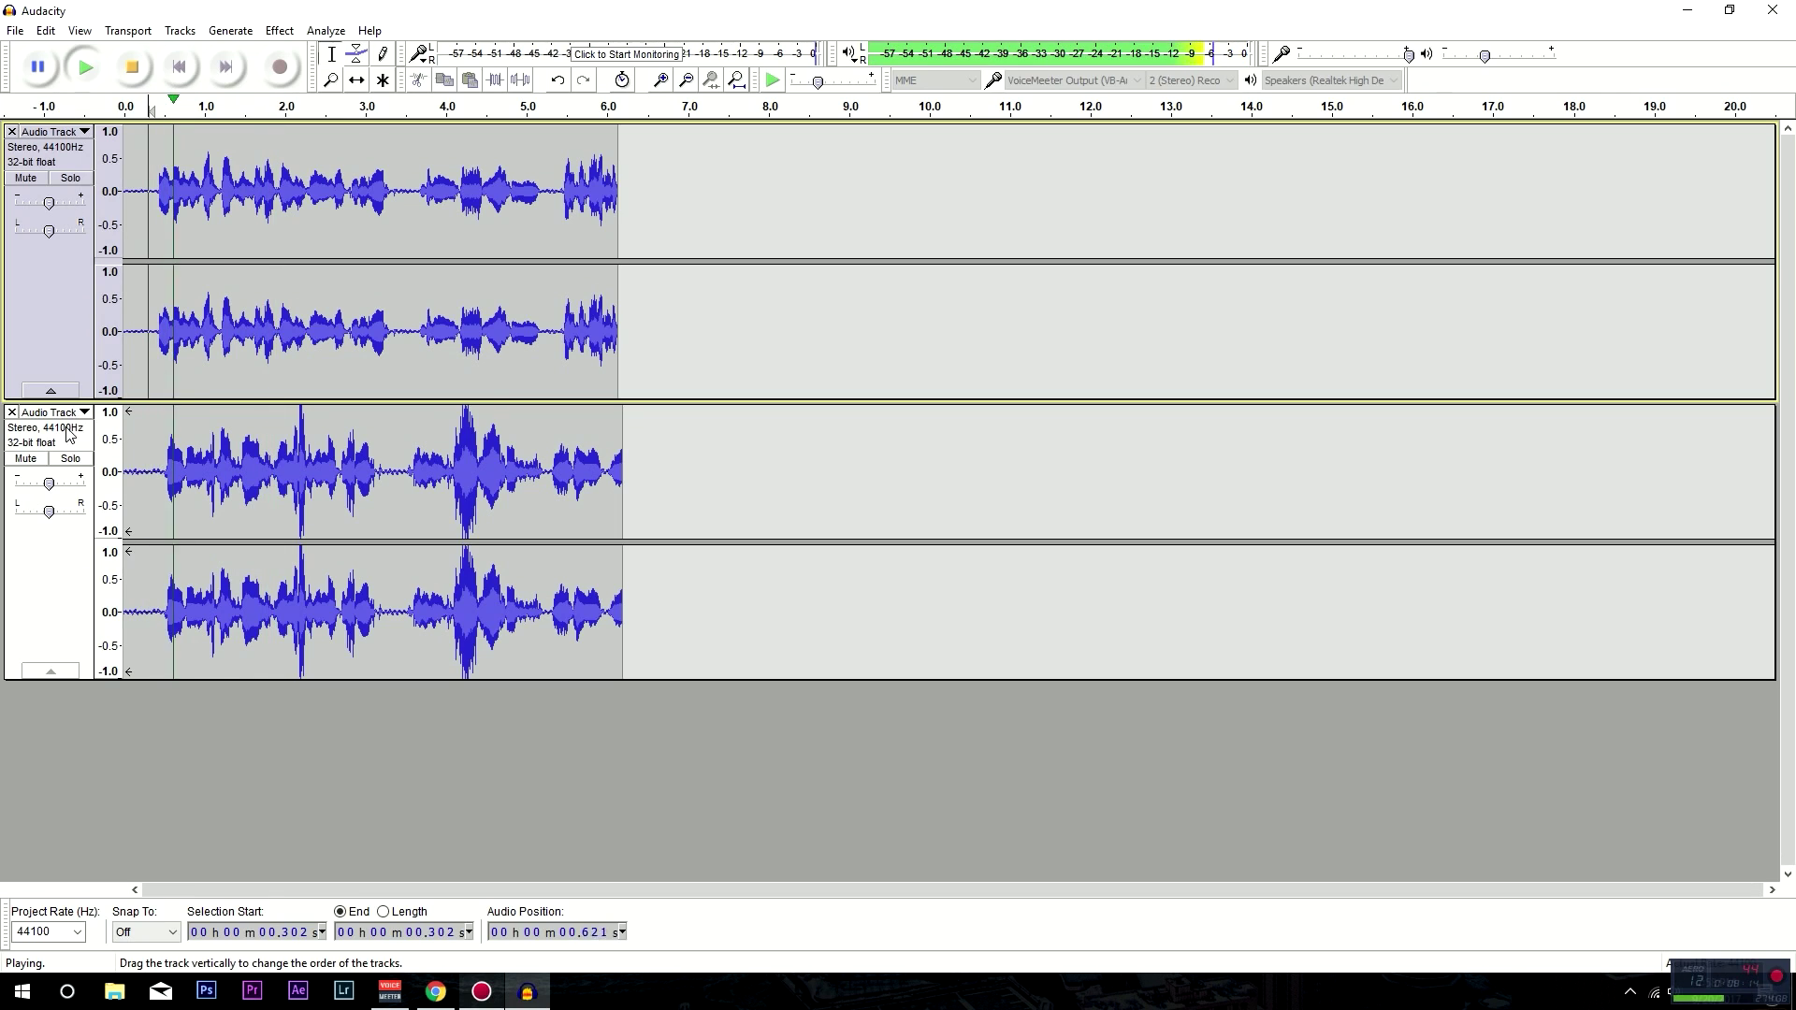
click(35, 461)
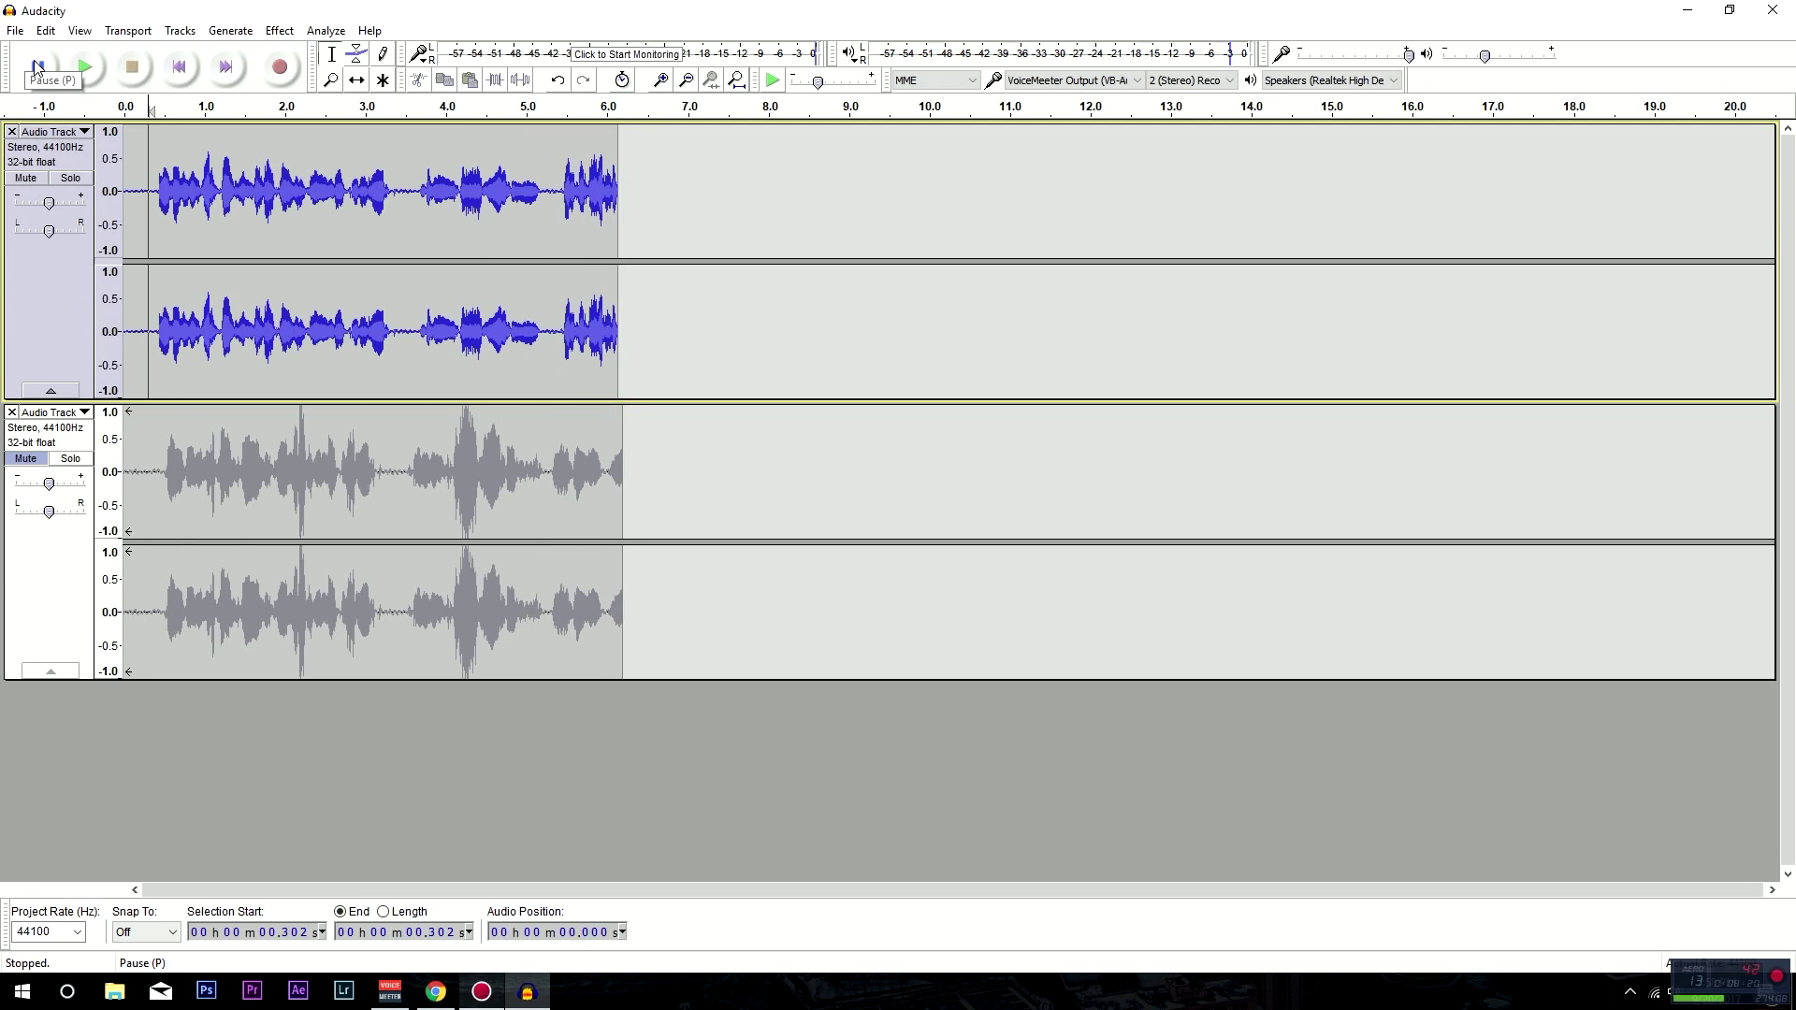
click(82, 70)
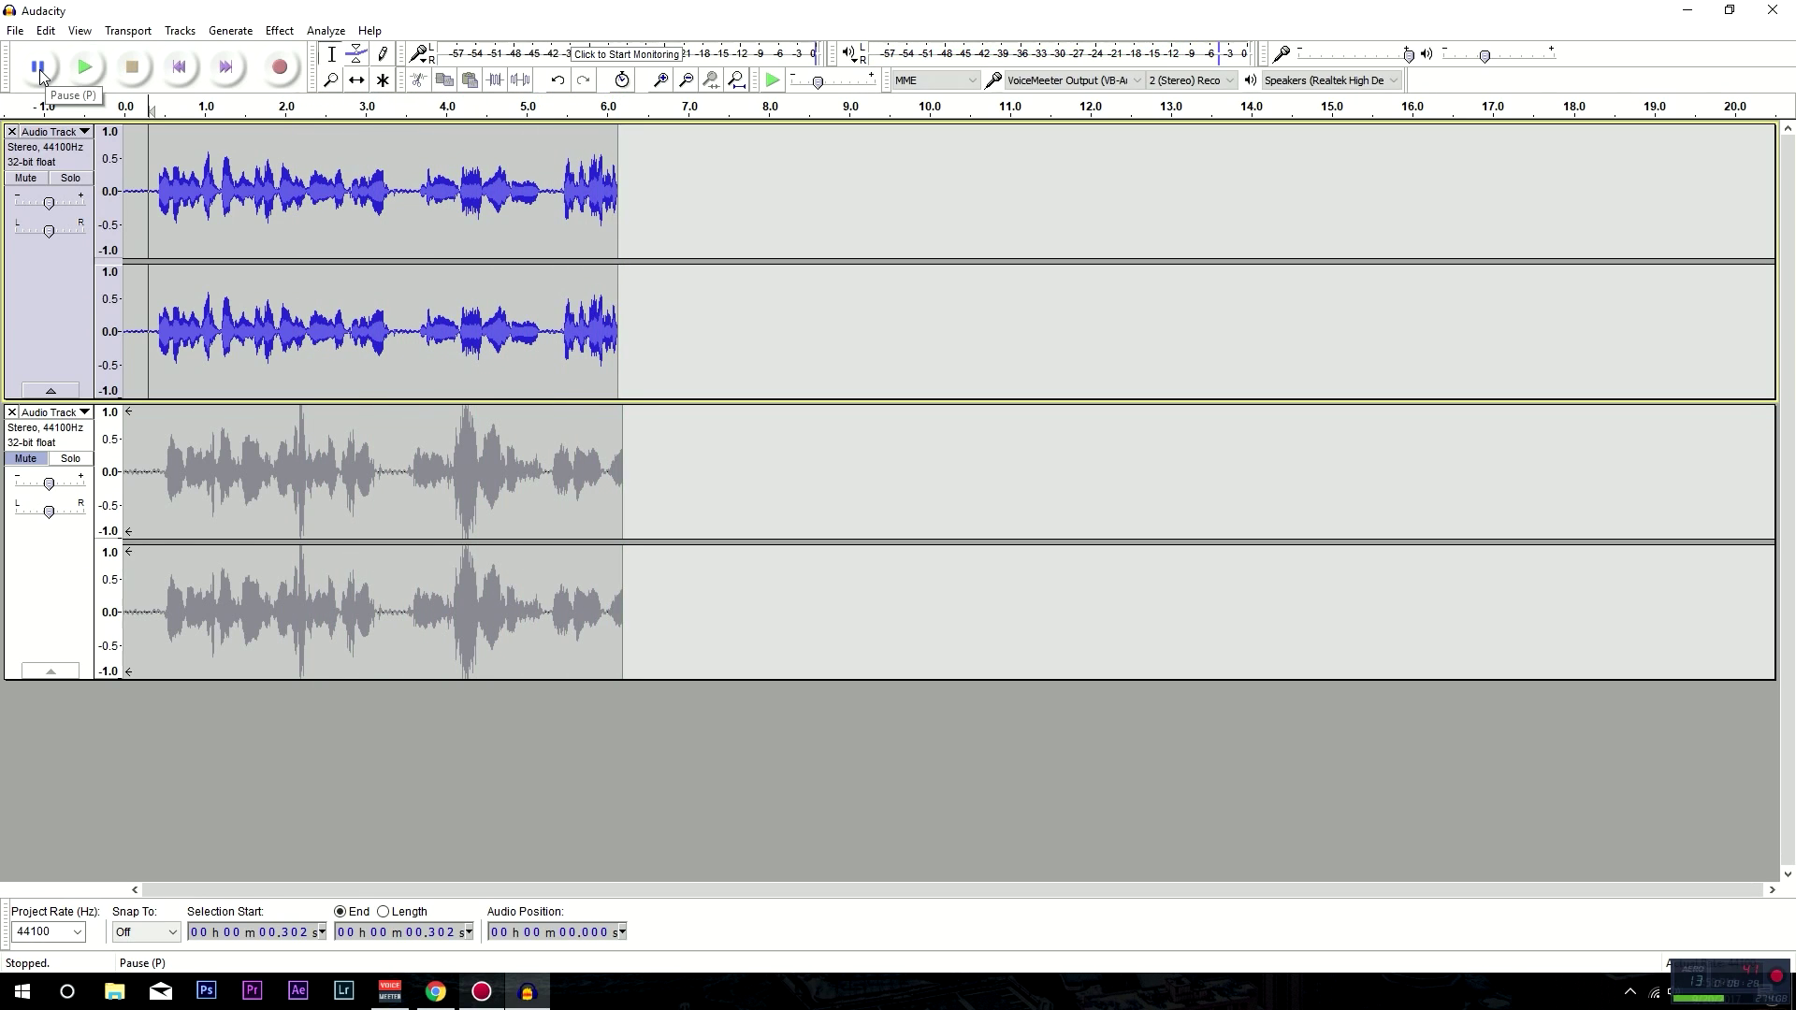
Unmute the second track, mute the first, and listen to the VoiceMeeter recording from about 0.07 s
click(26, 460)
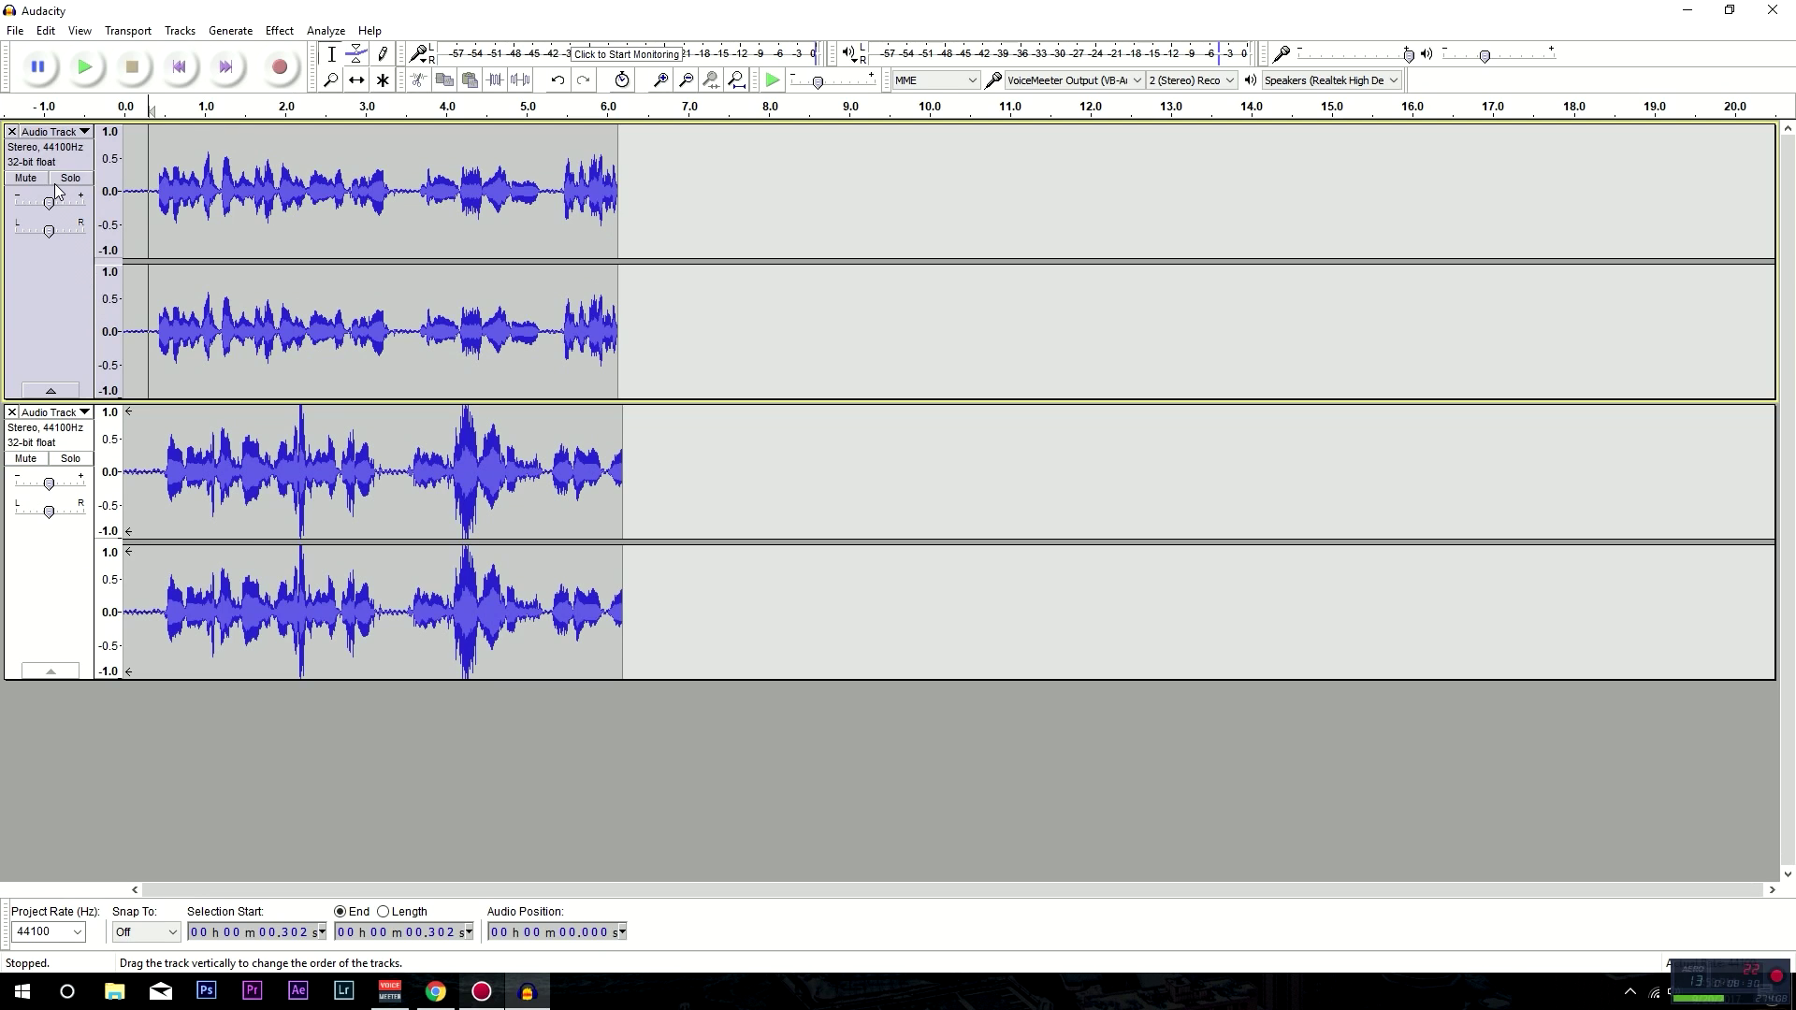
click(26, 178)
click(129, 472)
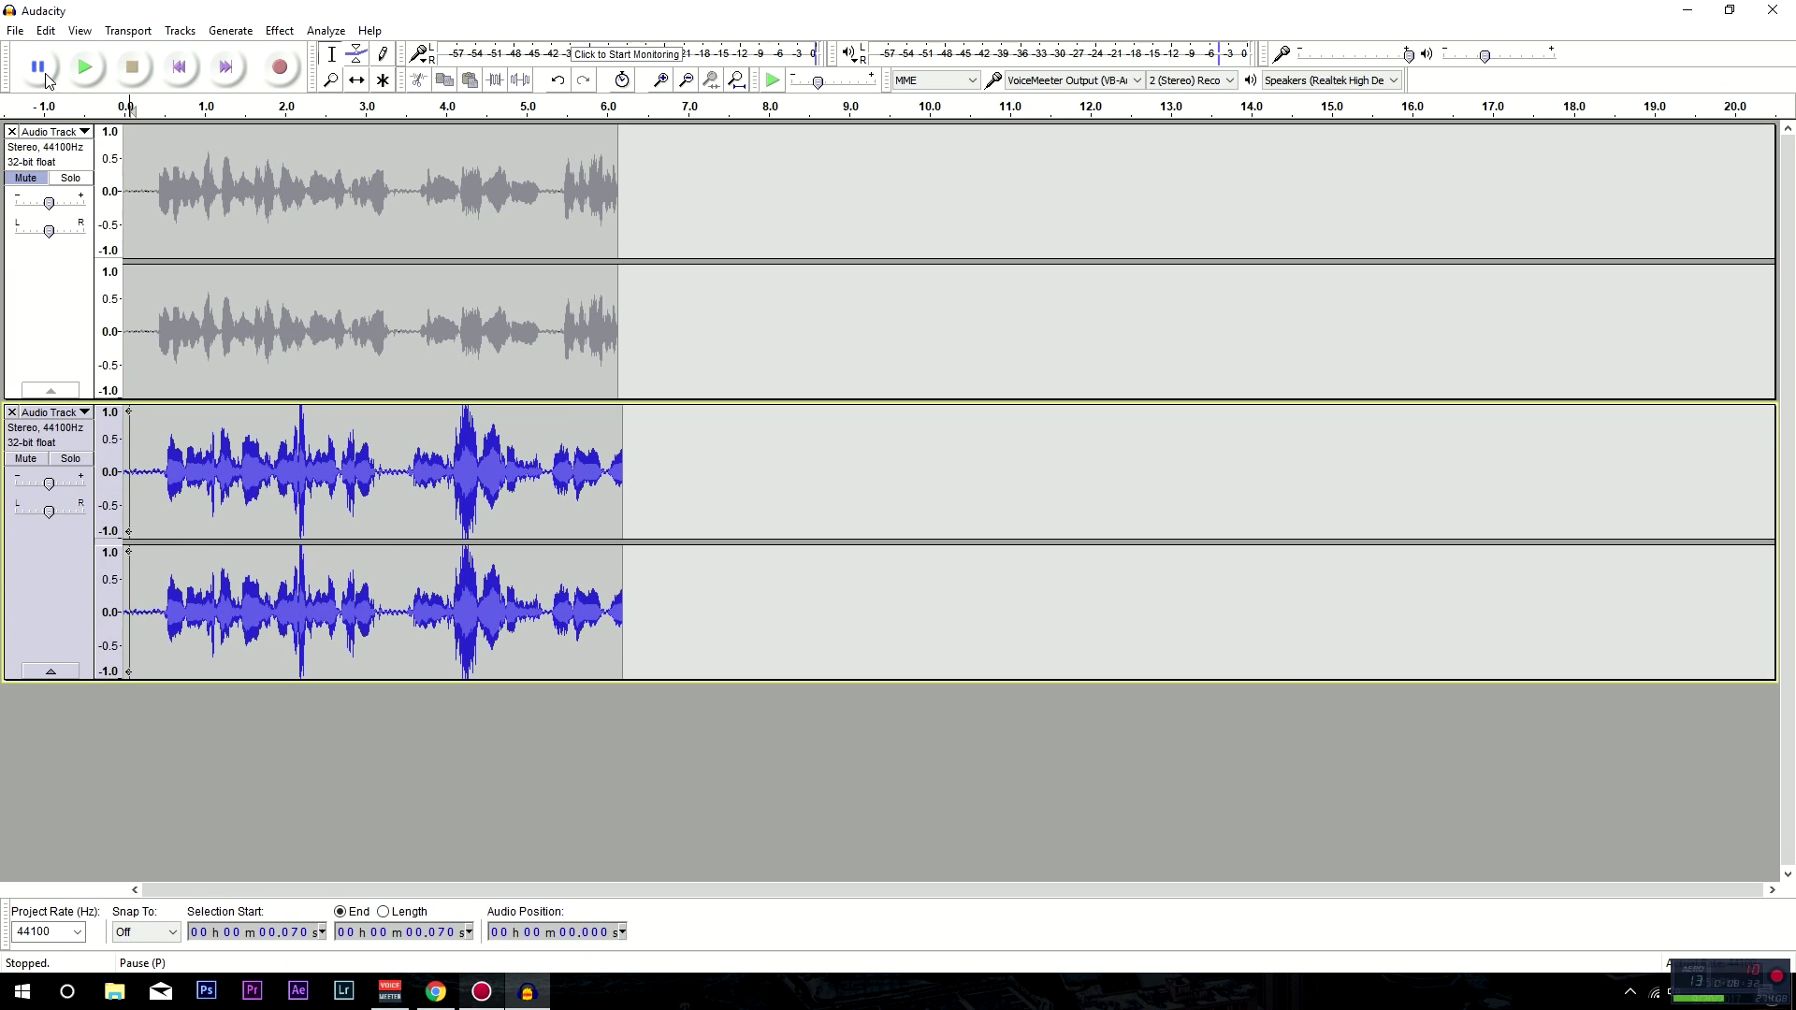
click(81, 74)
Minimize Audacity and switch back to VoiceMeeter
click(1763, 9)
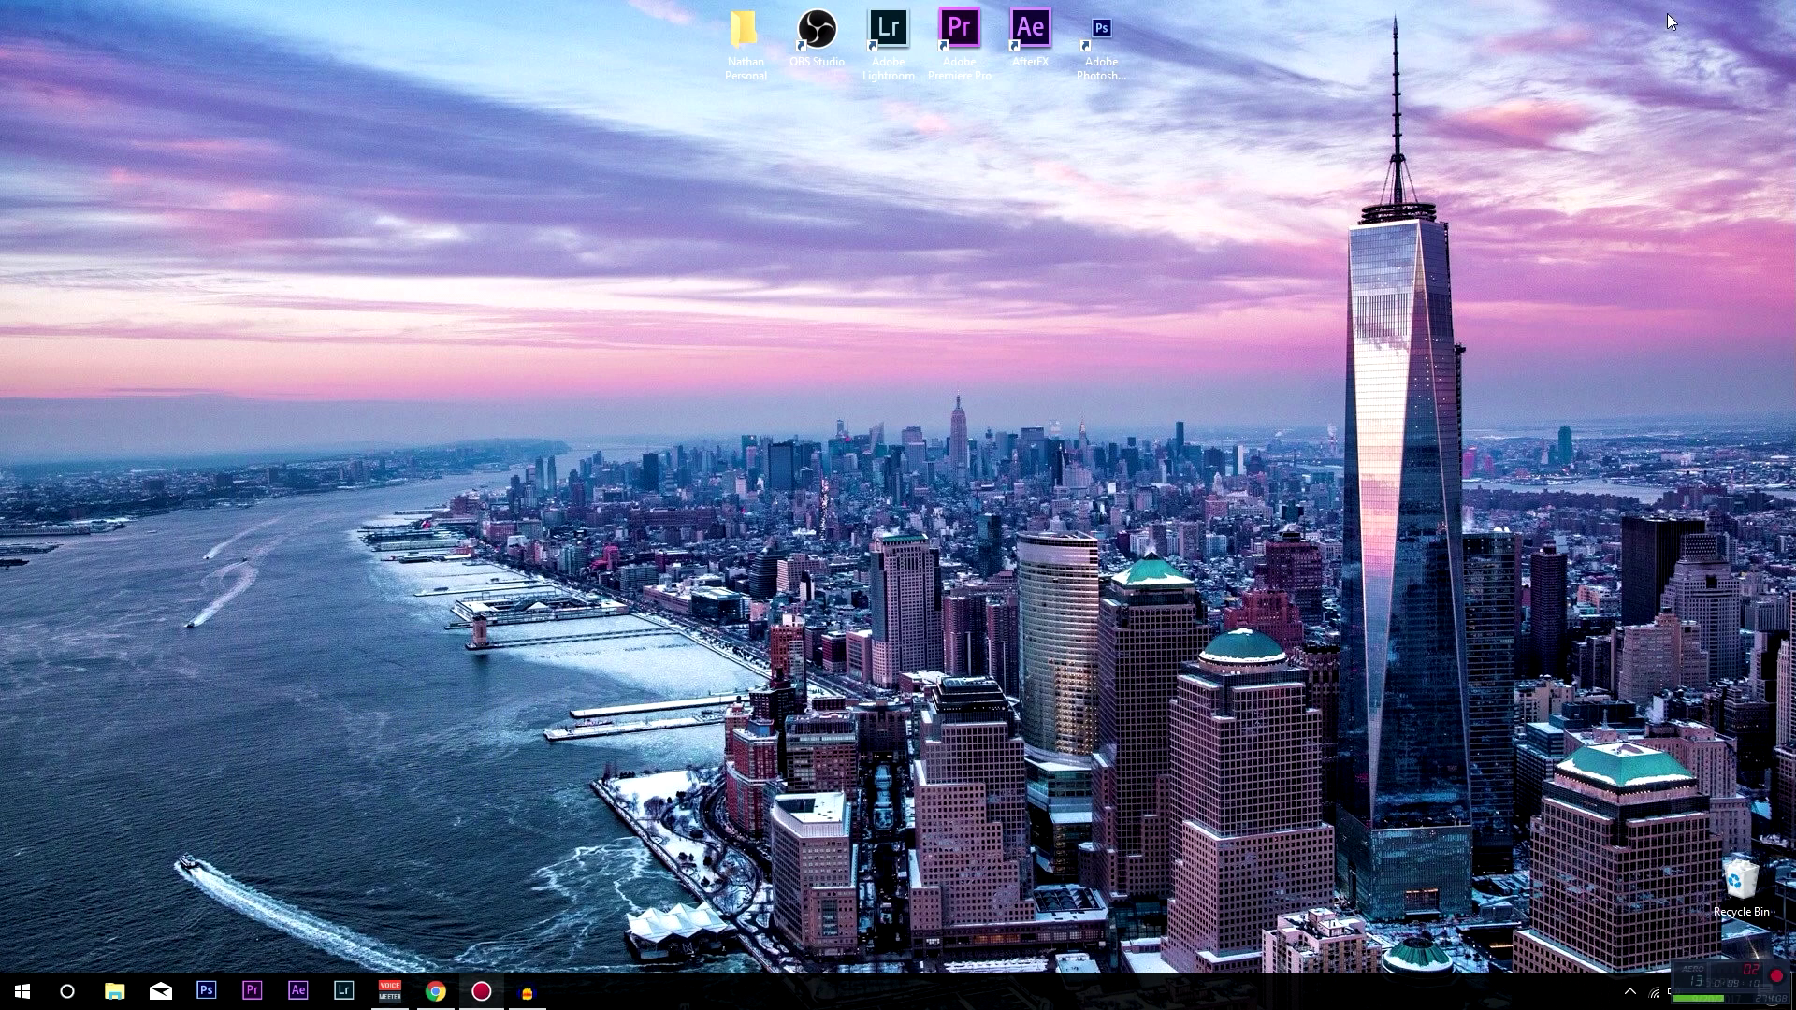
click(381, 997)
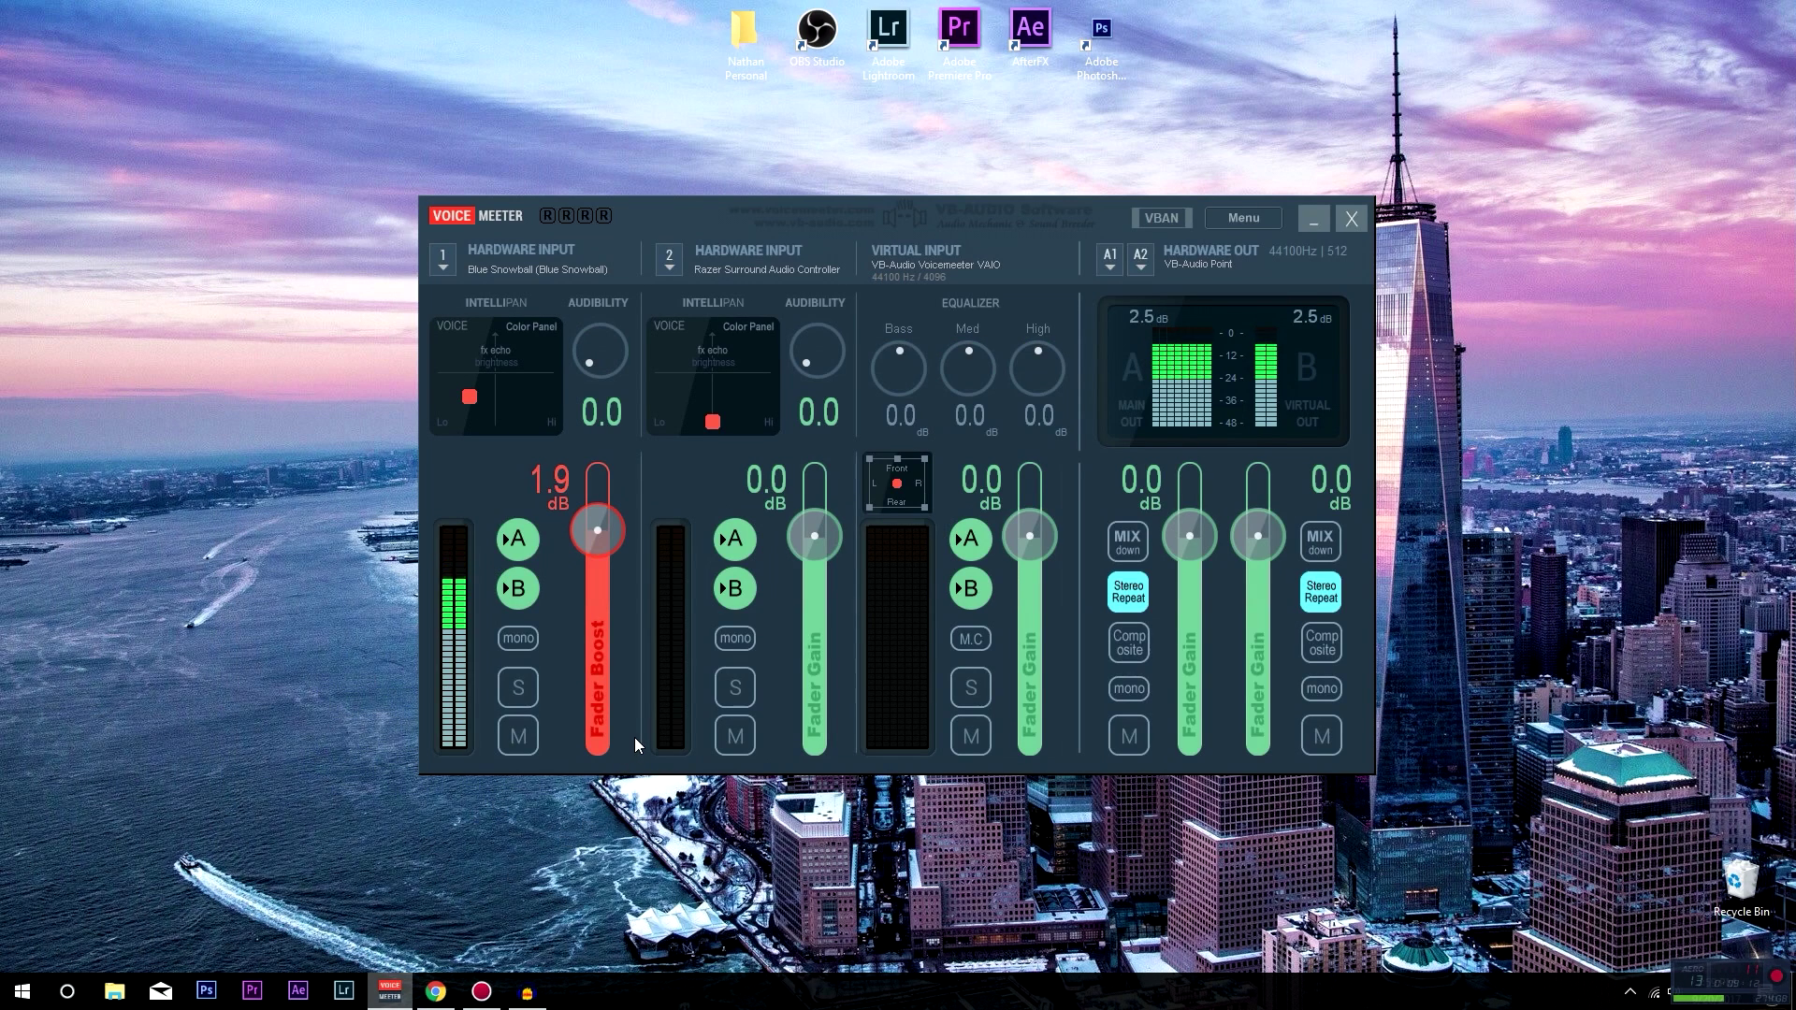